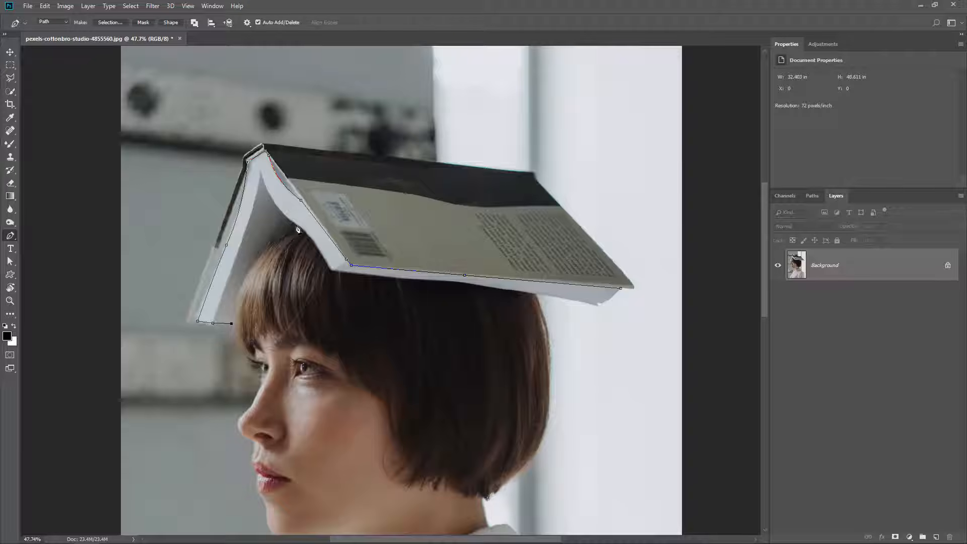
Trace the remaining inner and lower page edges of the book with the Pen tool and close the path
left_click_drag(295, 224, 357, 183)
left_click(295, 223, "alt")
left_click_drag(331, 268, 355, 310)
left_click(331, 268, "alt")
left_click(336, 270)
left_click_drag(463, 280, 510, 291)
left_click_drag(597, 305, 602, 312)
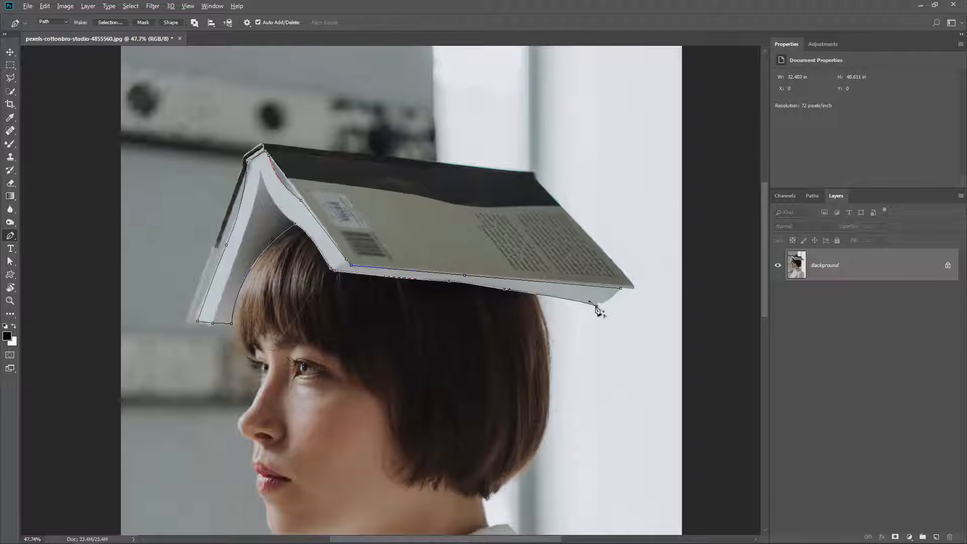
left_click(596, 305, "alt")
left_click(598, 302)
left_click(601, 303)
left_click(611, 295)
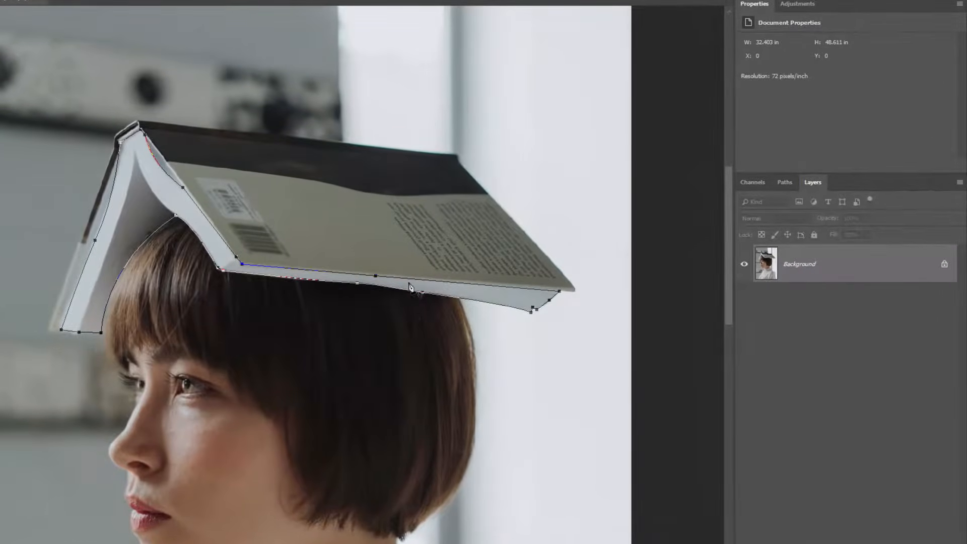
Convert the pages path into a new anti-aliased selection with 0 px feather and copy it onto its own layer
right_click(409, 286)
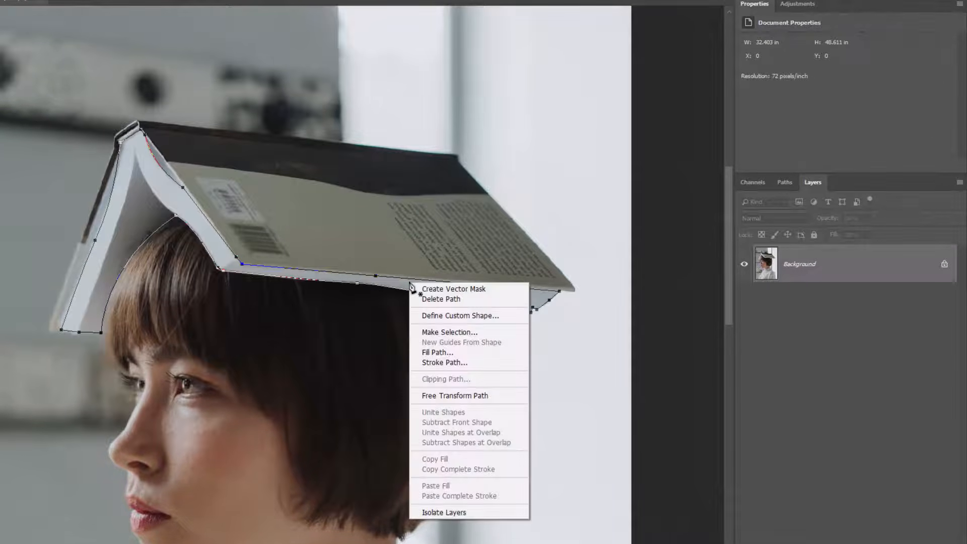
left_click(434, 332)
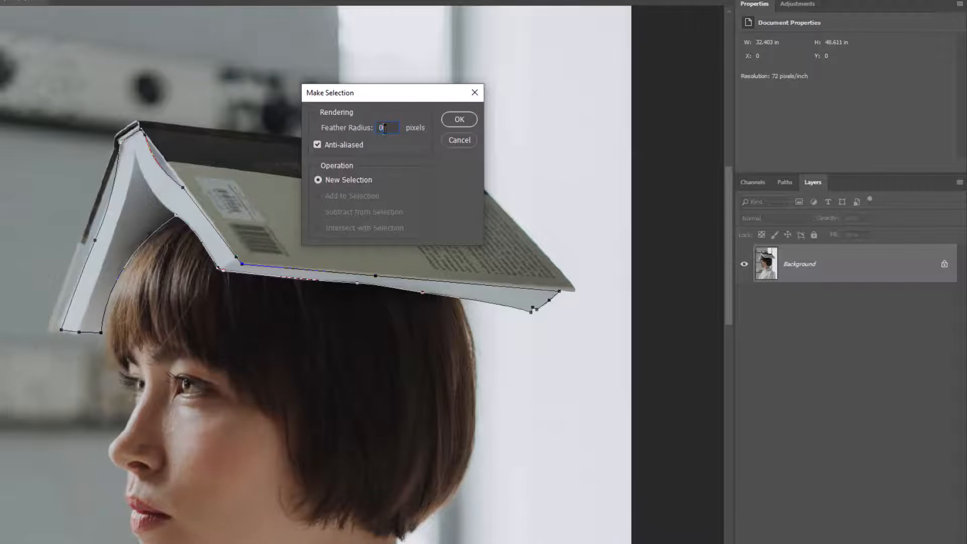
left_click(459, 119)
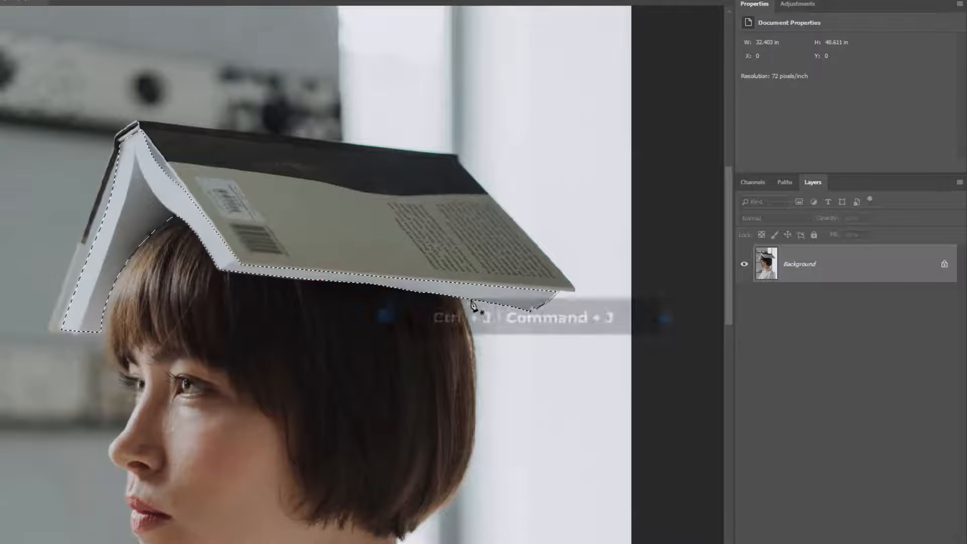
key("ctrl+j")
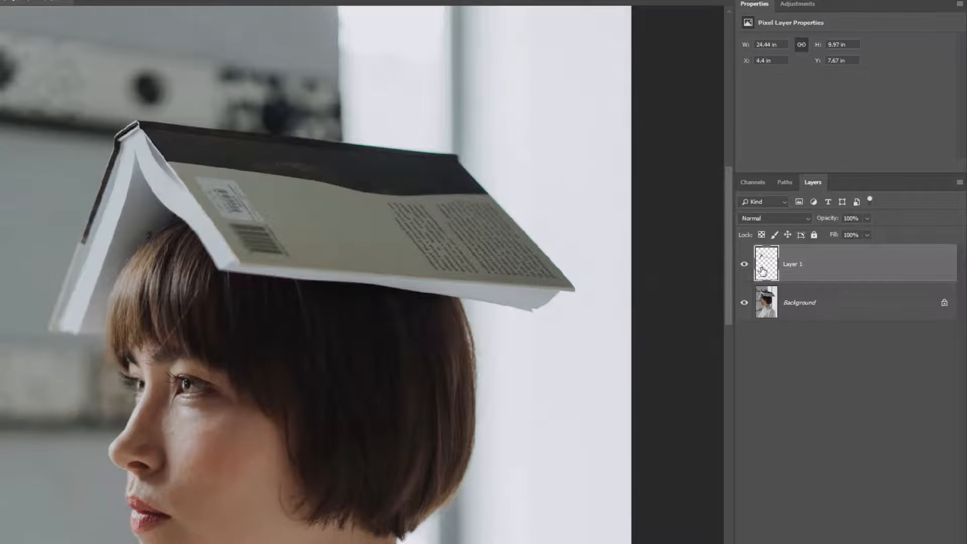
Rename the new layer containing the cut-out book pages as Pages
double_click(798, 267)
type("Pages")
key("Return")
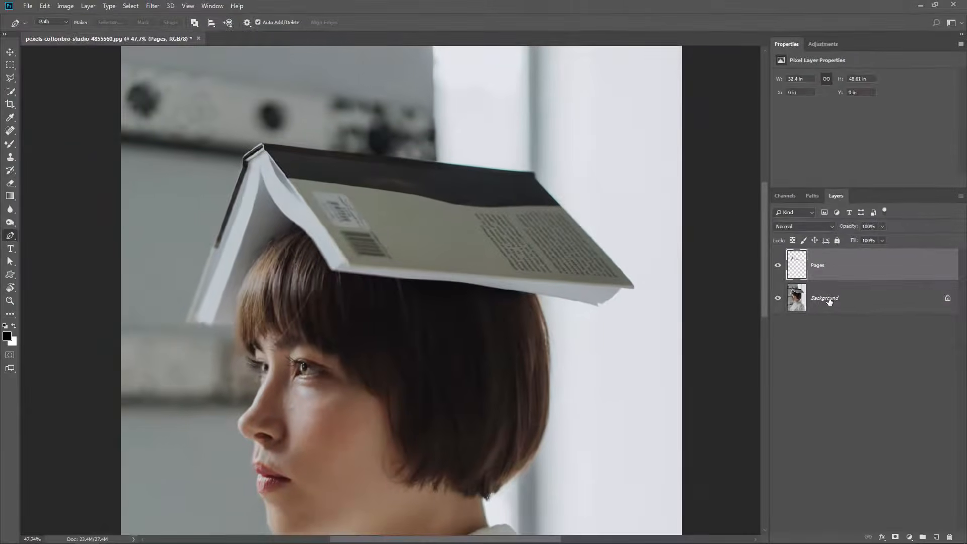
Select the woman and book on the Background layer with the automatic Subject selection
left_click(828, 301)
key("ctrl+0")
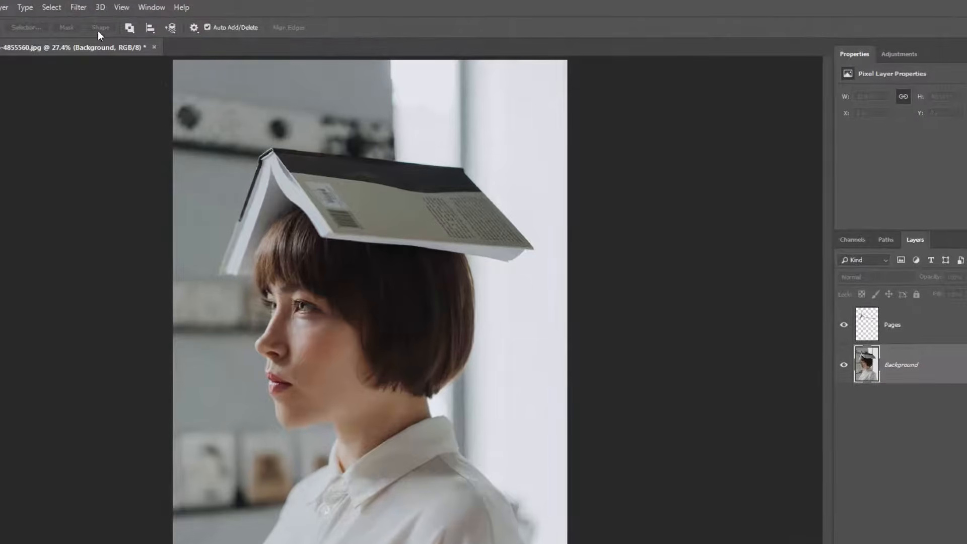
left_click(54, 8)
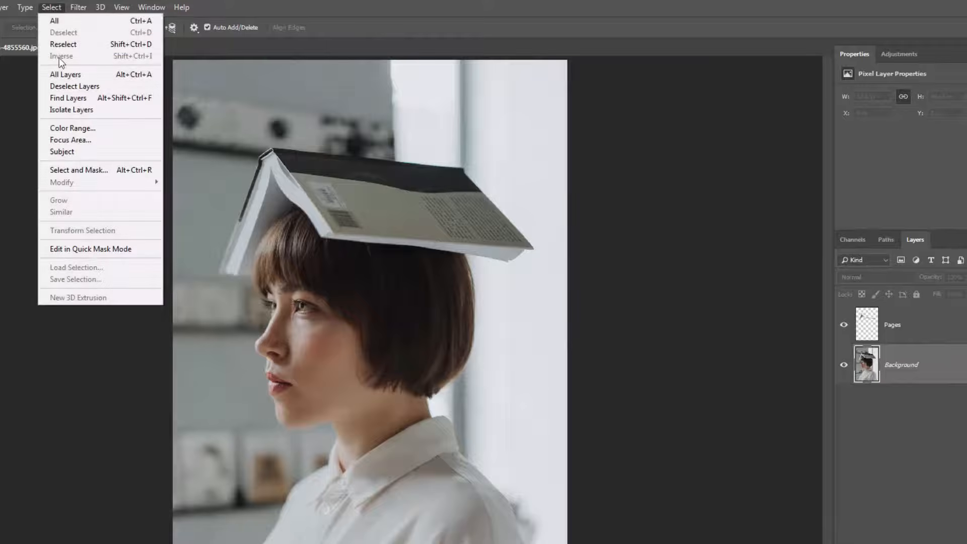
left_click(70, 152)
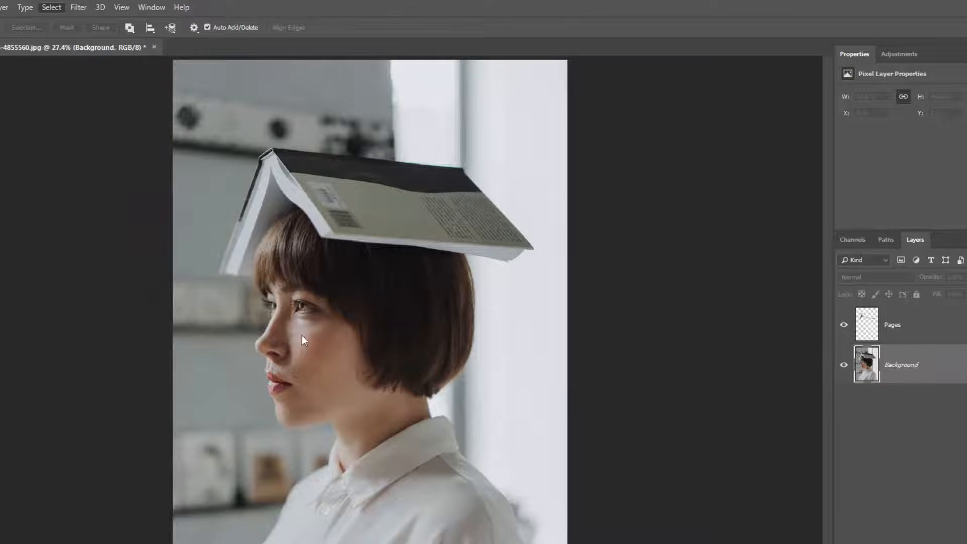
key("v")
Refine the subject selection in Select and Mask, decontaminate colors at 31%, and output it to a new layer with layer mask
left_click(53, 8)
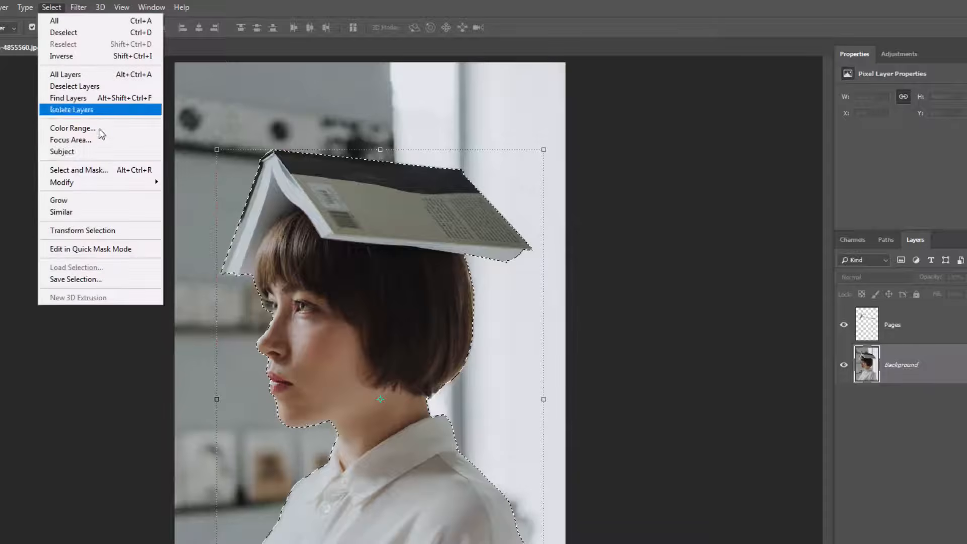
left_click(101, 169)
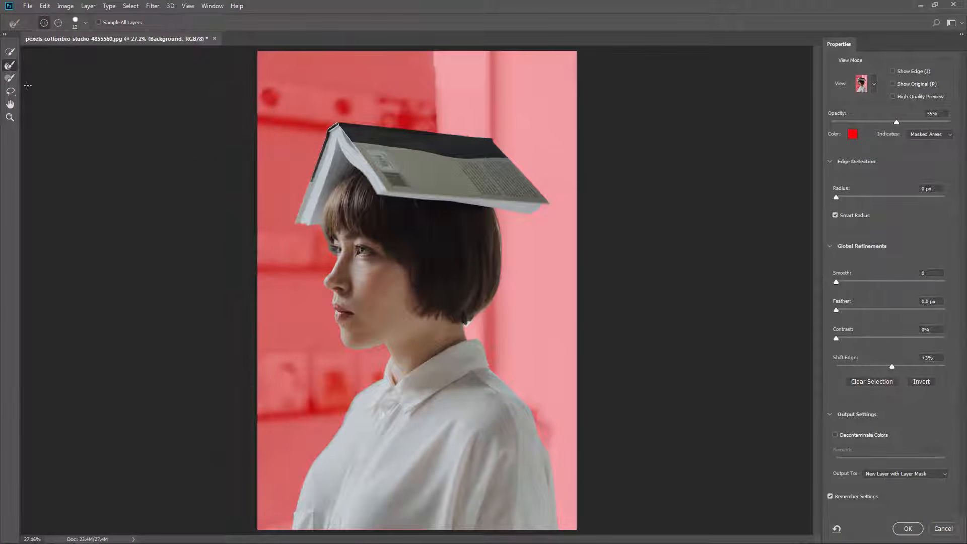
left_click_drag(366, 312, 370, 312)
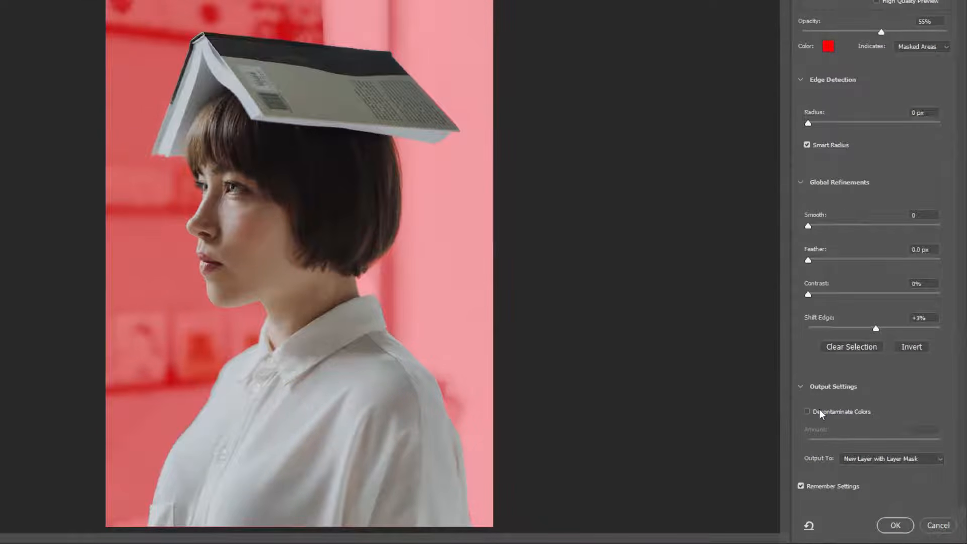
left_click(819, 410)
left_click(872, 458)
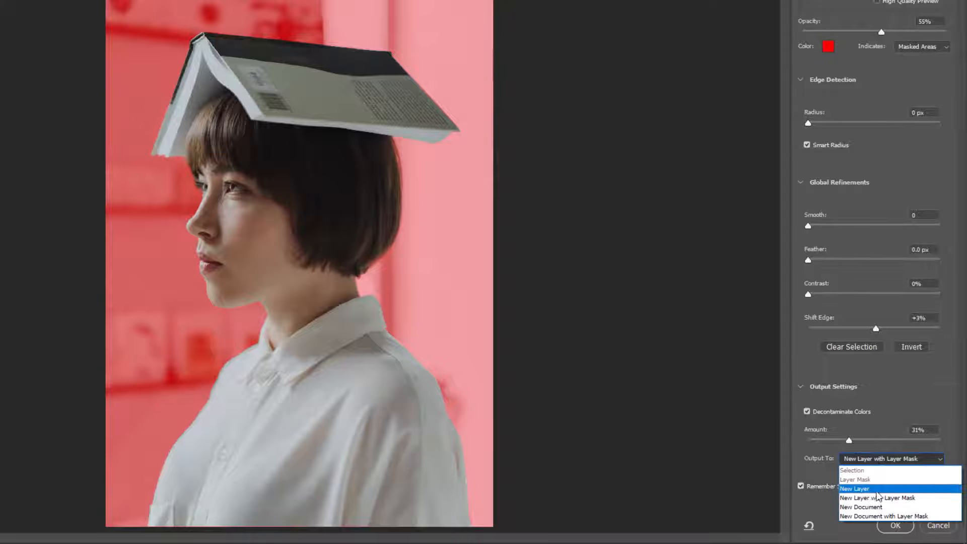
left_click(865, 496)
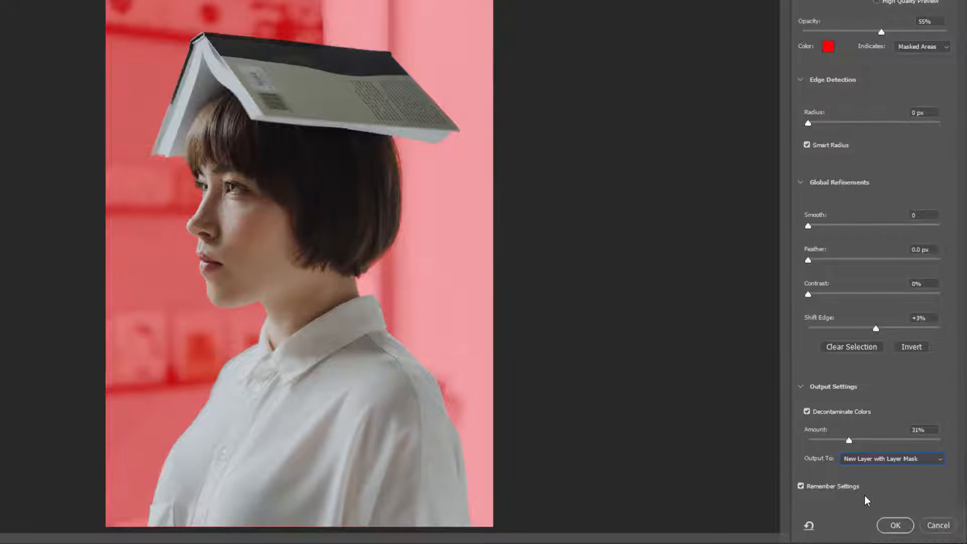
left_click(895, 524)
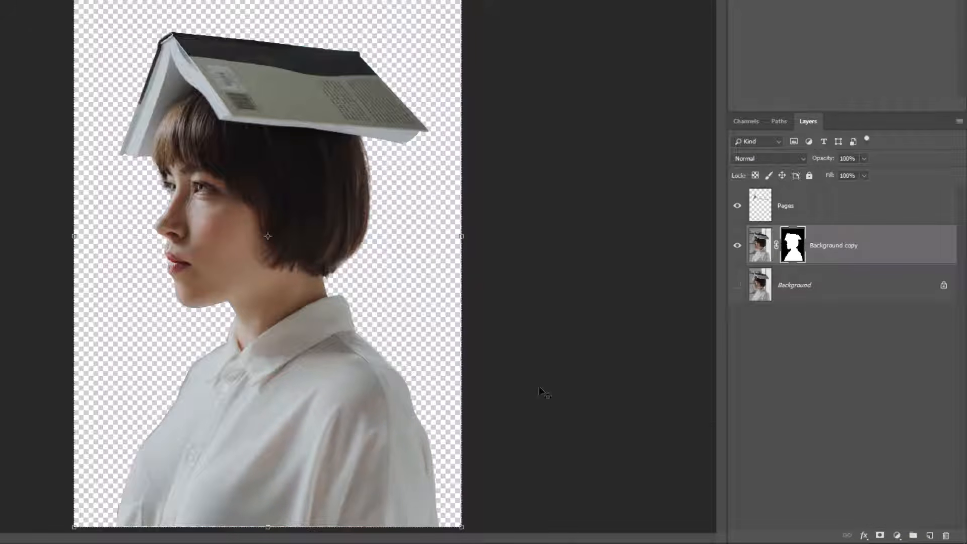
Rename the masked Background copy layer as Model
double_click(834, 246)
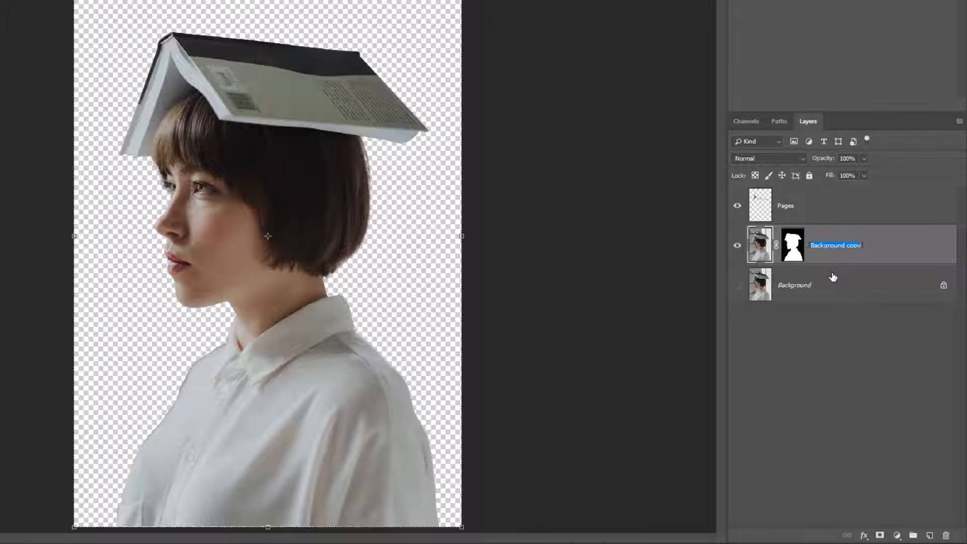
type("Model")
key("Return")
Hide the Model layer and make the Background layer visible again
left_click(738, 252)
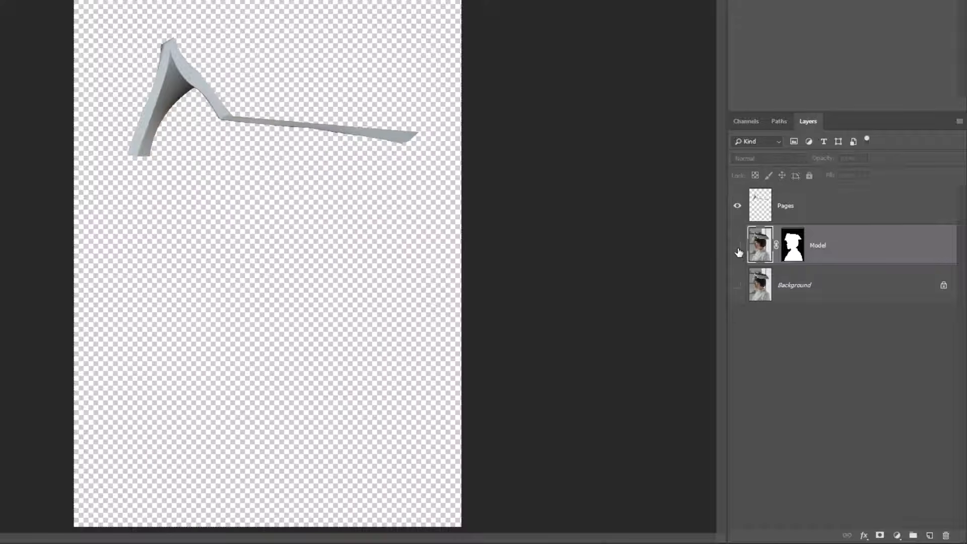
left_click(794, 284)
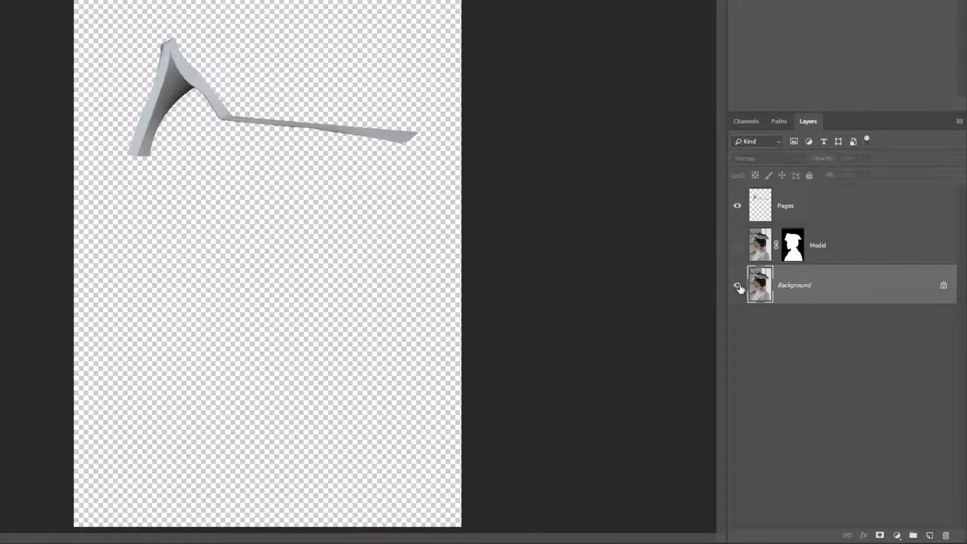
left_click(737, 285)
Add a Color Lookup adjustment above the Background using the NightFromDay.CUBE 3D LUT, and set its opacity to 80%
left_click(896, 535)
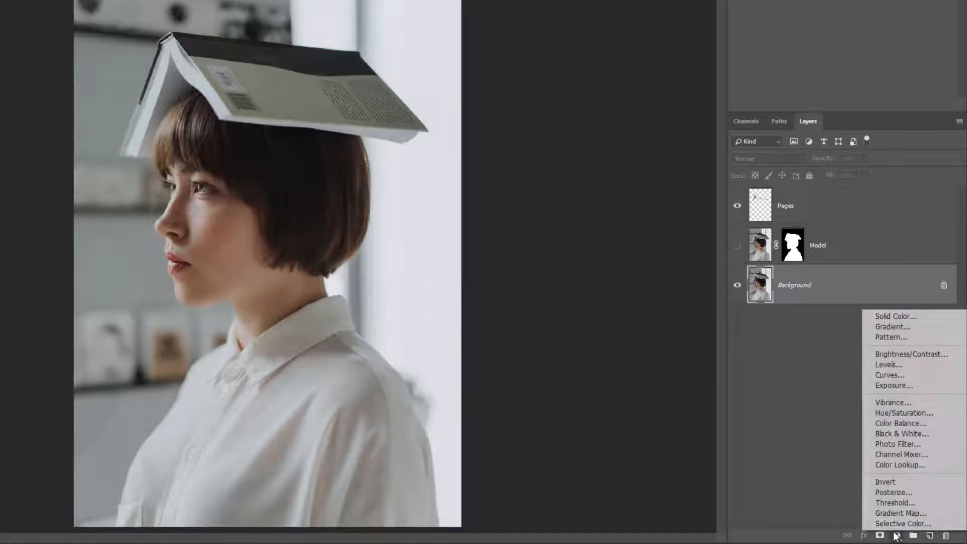
left_click(884, 464)
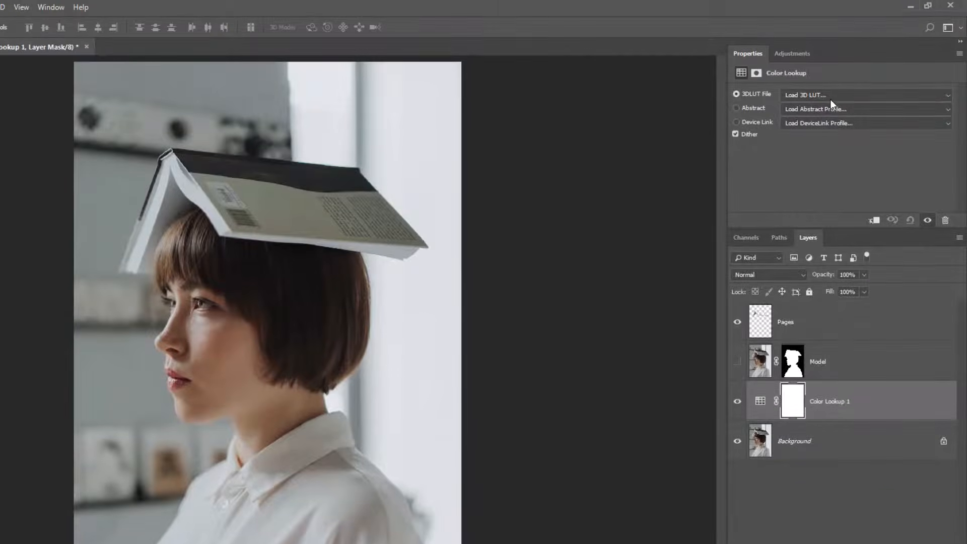
left_click(830, 95)
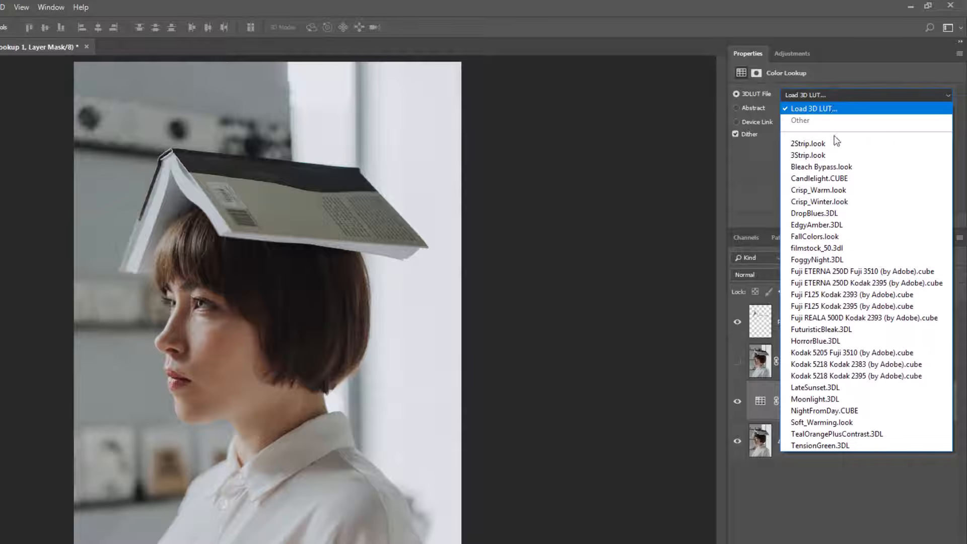
left_click(821, 411)
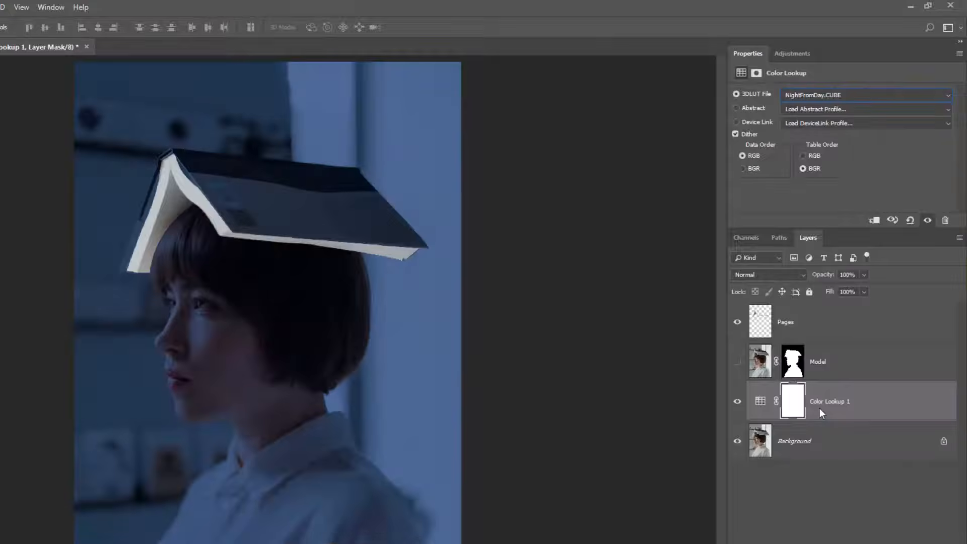
left_click(840, 274)
type("80")
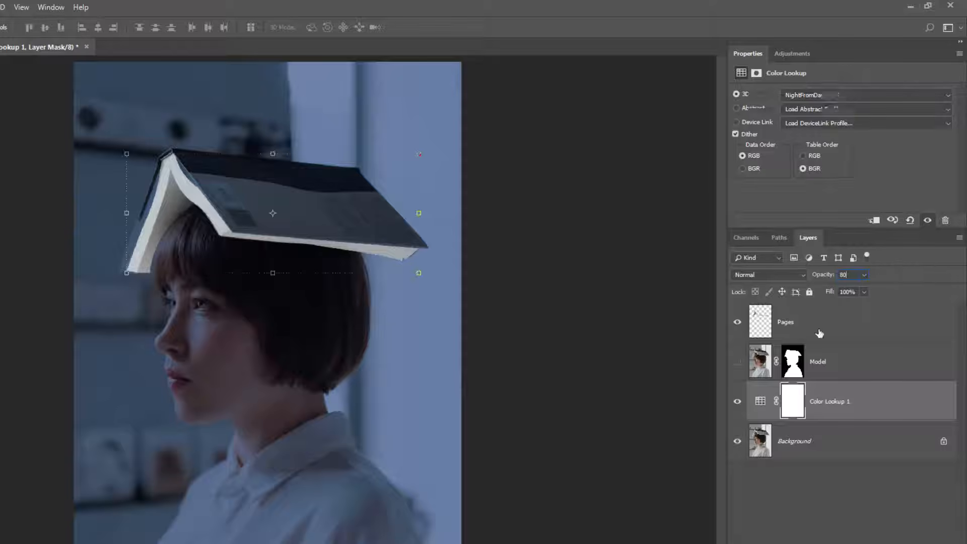
Convert the Pages layer to a smart object and put it in a group
left_click(817, 331)
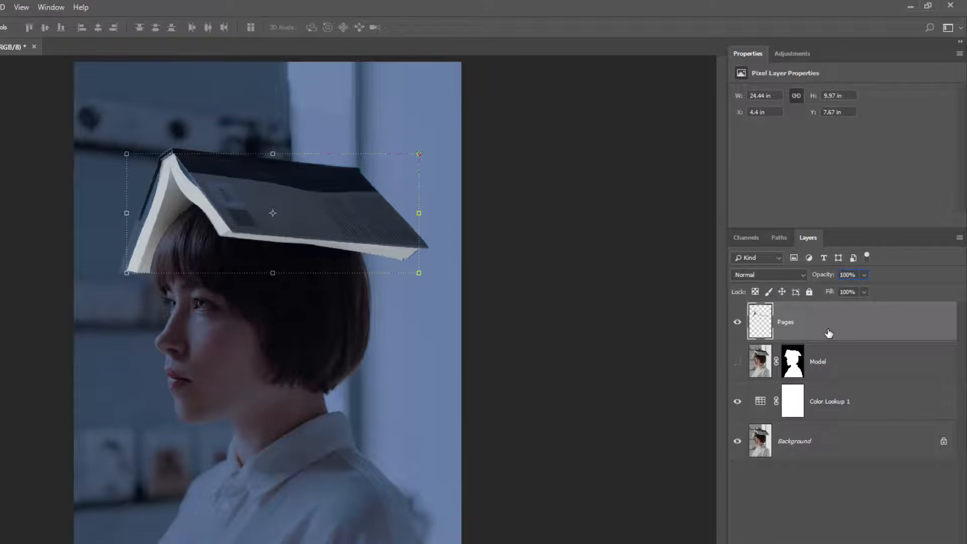
right_click(828, 332)
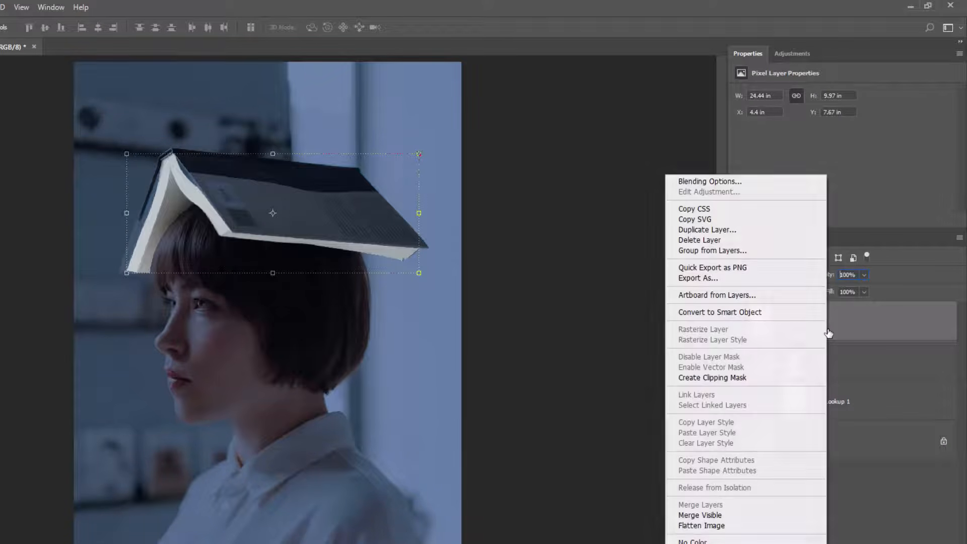
left_click(702, 312)
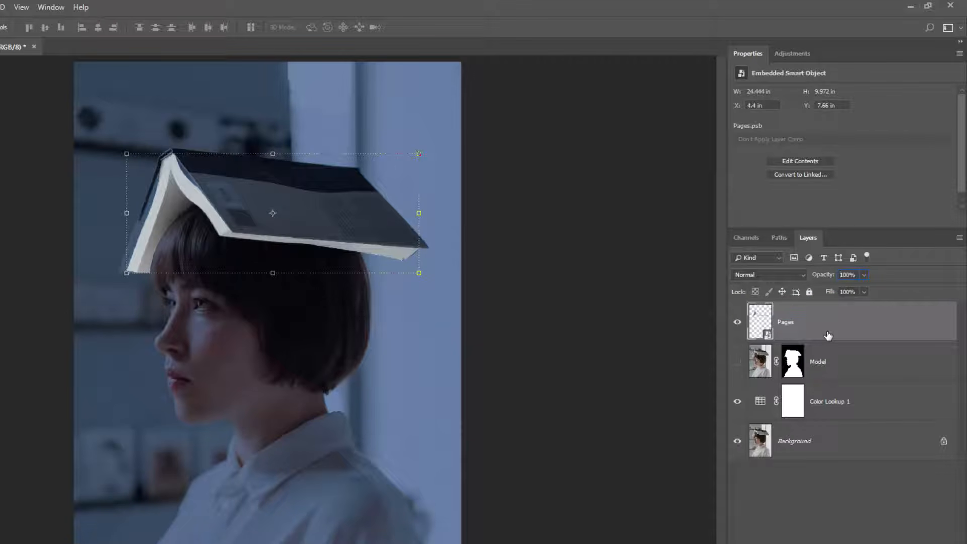
key("ctrl+g")
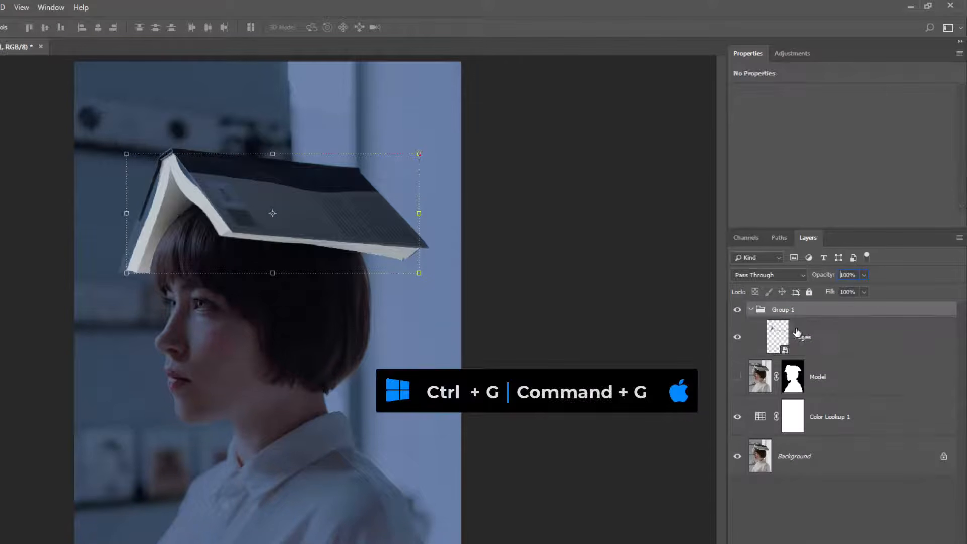
Set the blend mode of the Pages layer inside the group to Linear Dodge (Add)
left_click(801, 339)
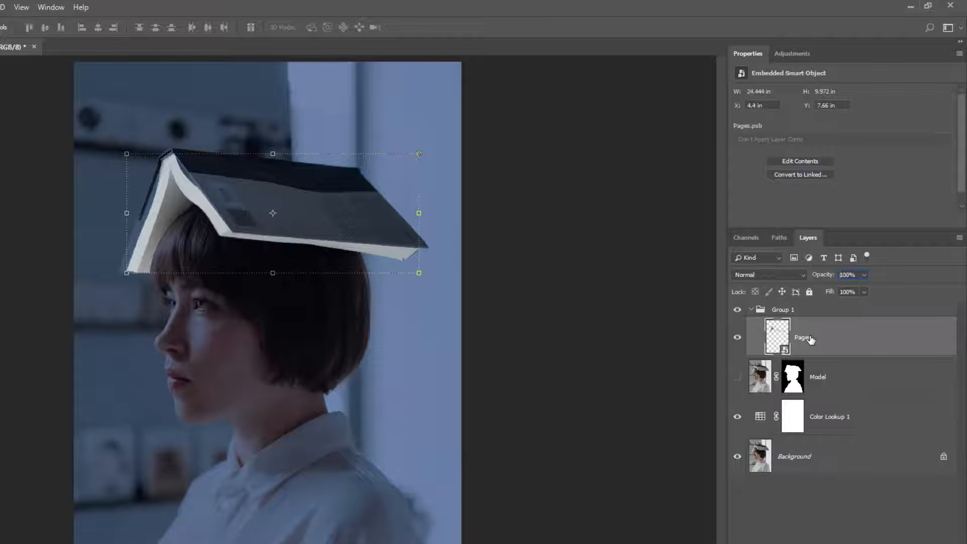
left_click(791, 274)
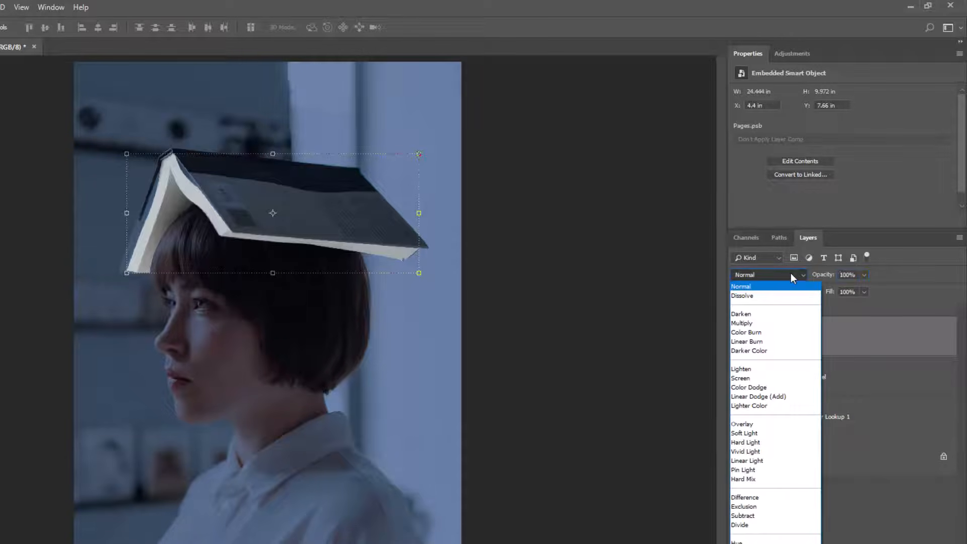
left_click(760, 397)
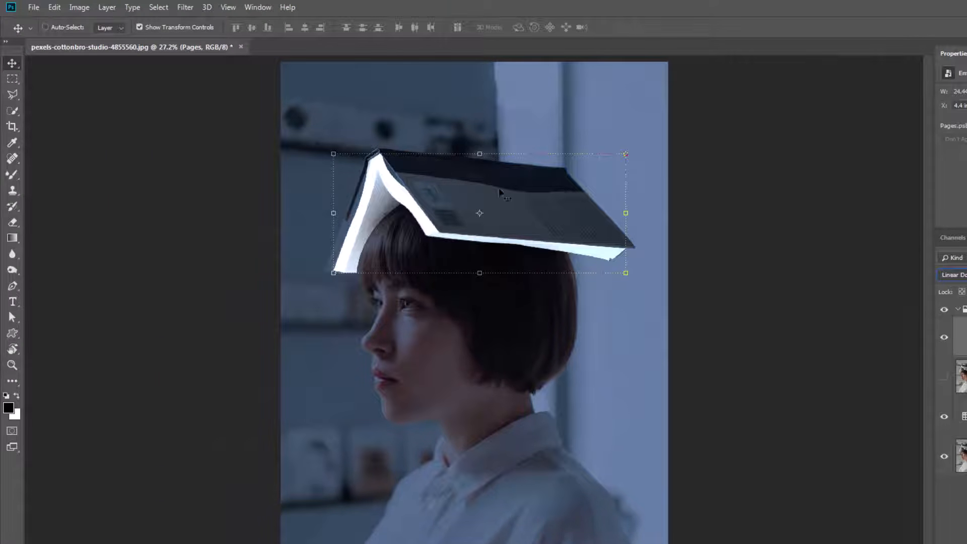
Apply a Gaussian Blur smart filter with a 5-pixel radius to the Pages layer
left_click(185, 7)
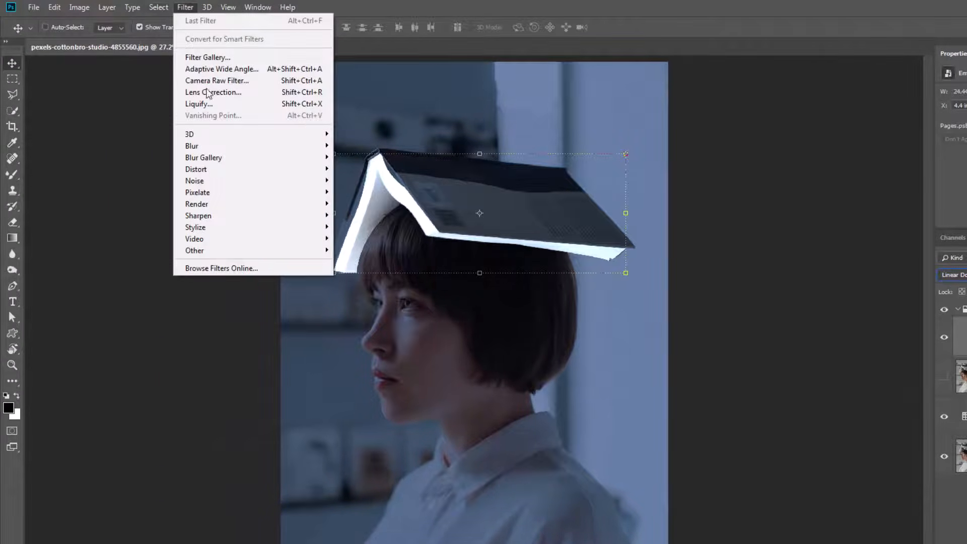
mouse_move(231, 145)
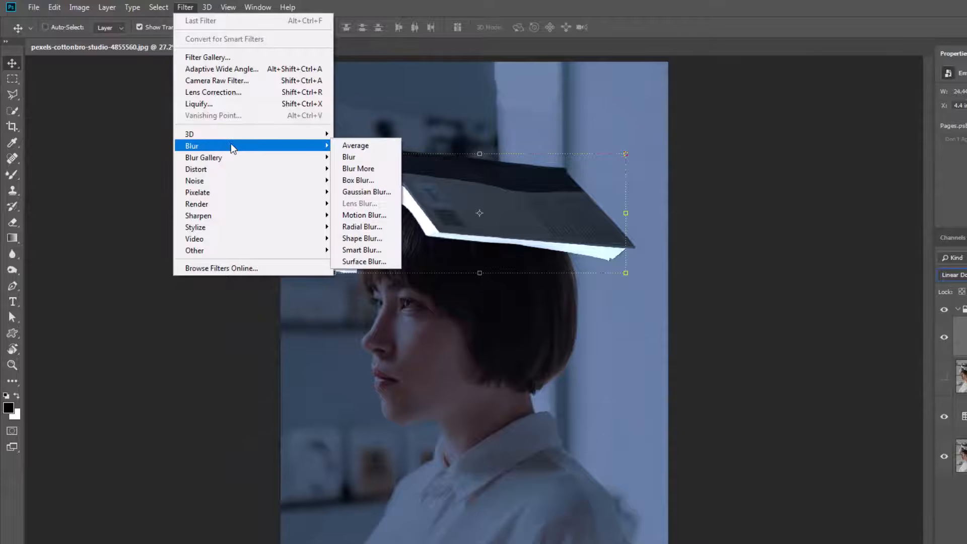
left_click(363, 194)
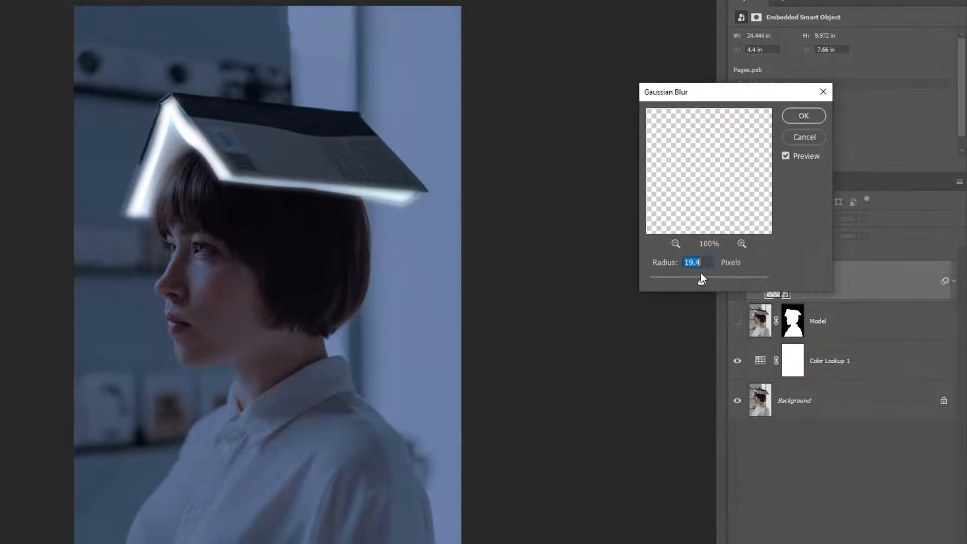
type("5")
left_click(803, 116)
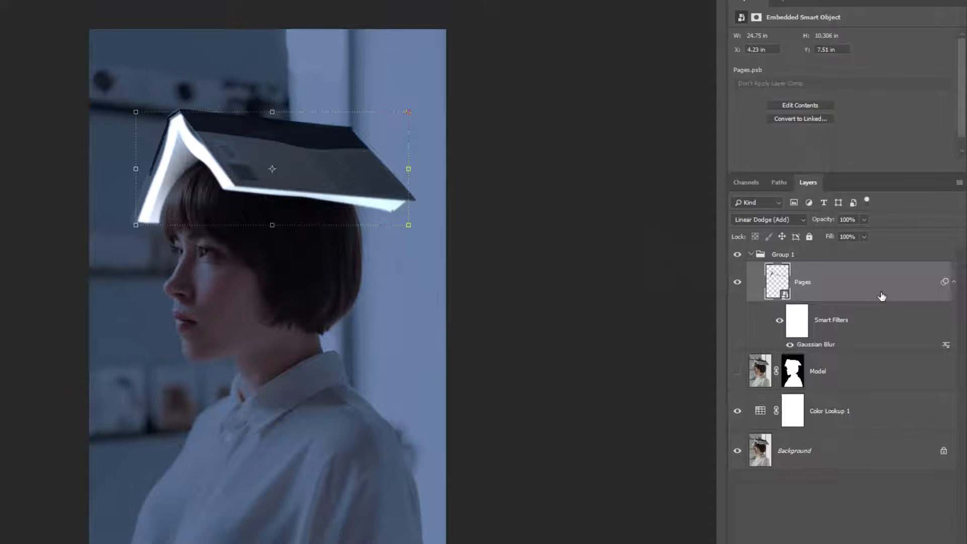
Duplicate the Pages layer and set the duplicate's Gaussian Blur radius to 100 pixels
key("ctrl+j")
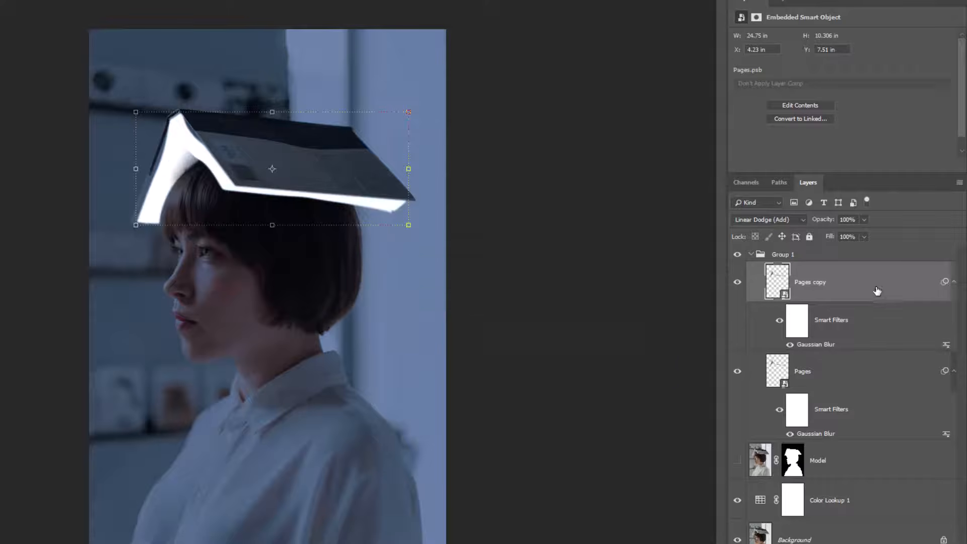
double_click(816, 345)
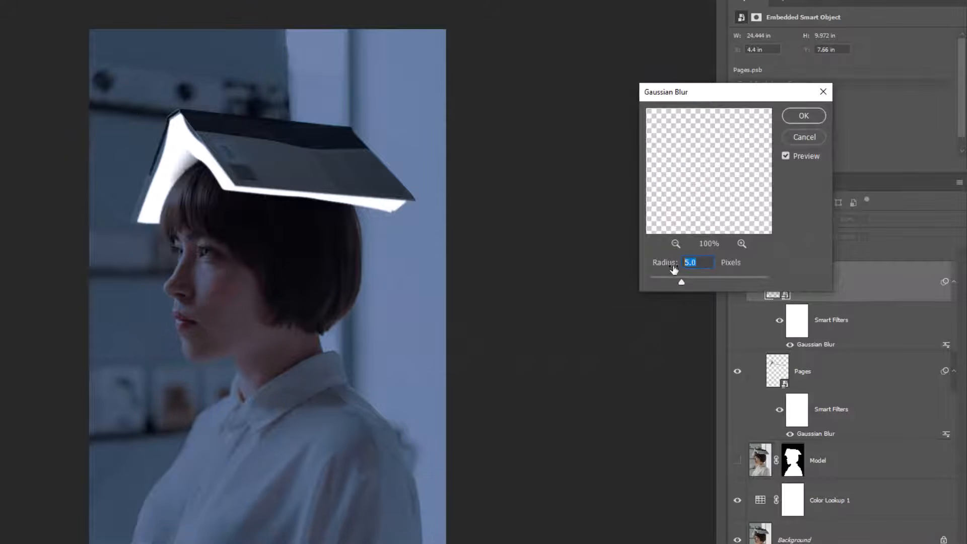
type("100")
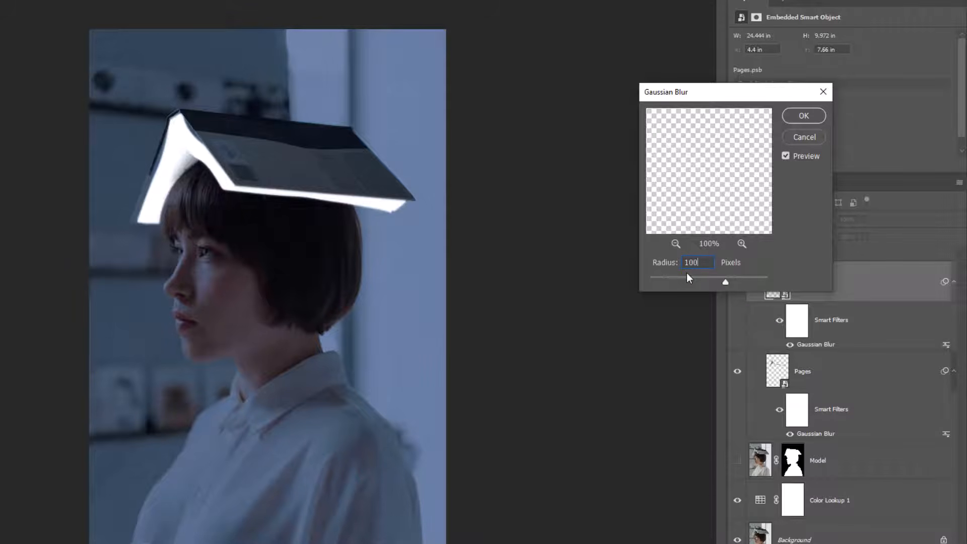
left_click(795, 117)
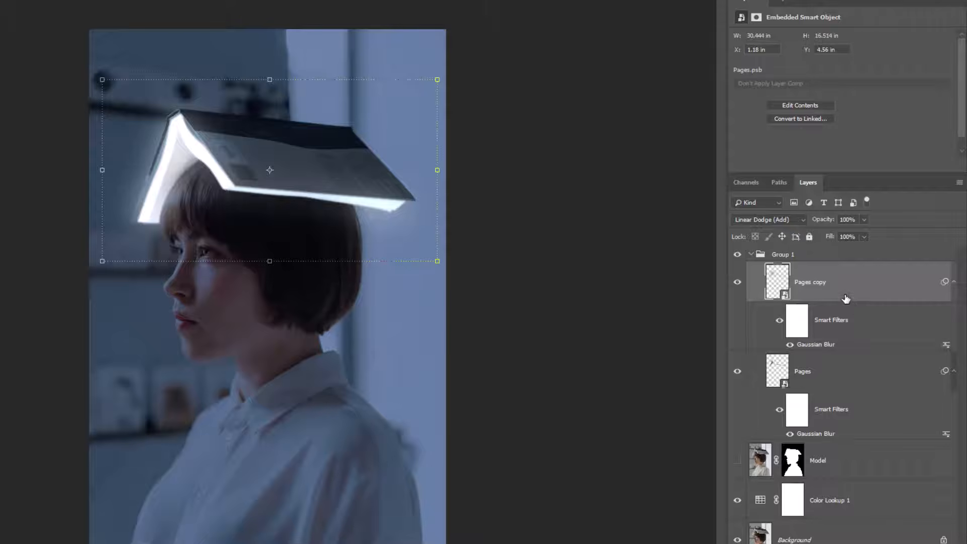
Duplicate the 100-pixel-blurred Pages layer and set the new duplicate's Gaussian Blur radius to 250 pixels
key("ctrl+j")
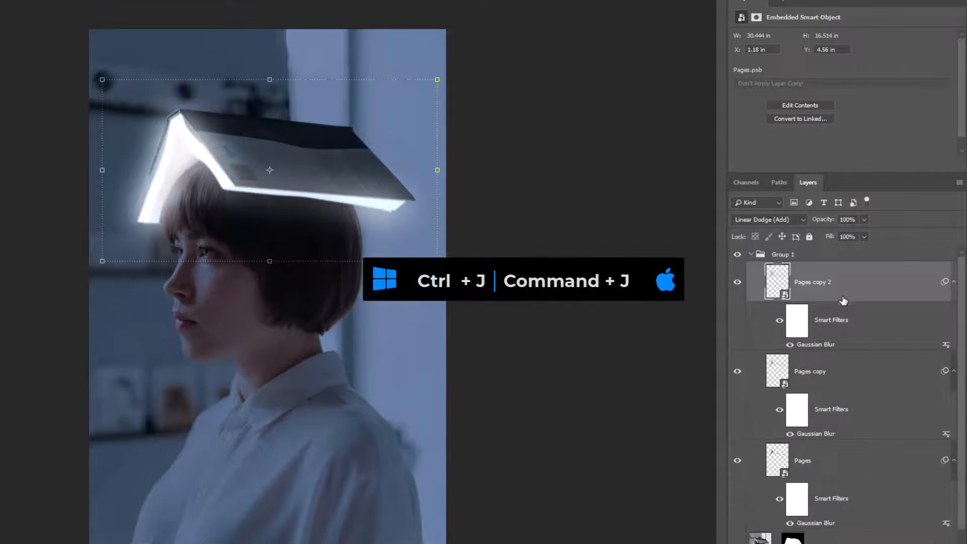
double_click(822, 346)
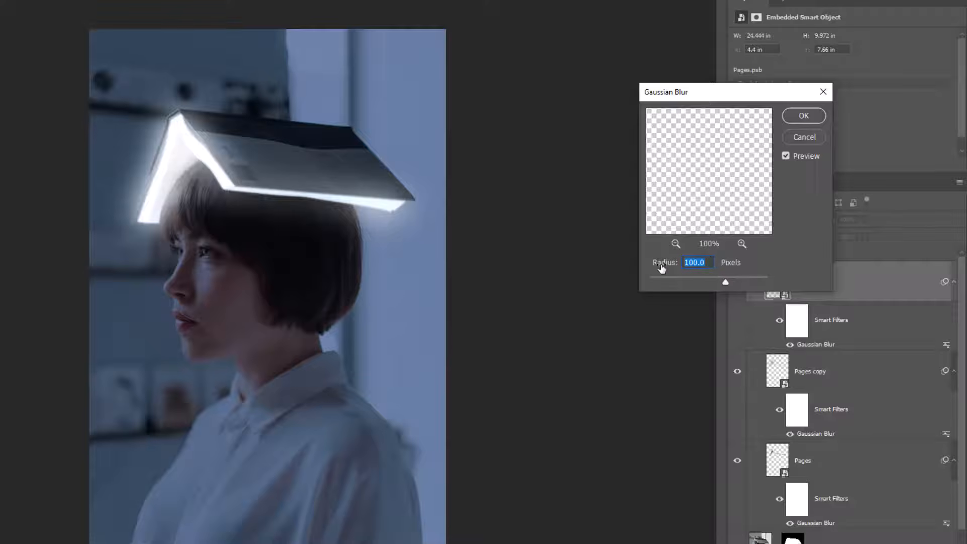
type("250")
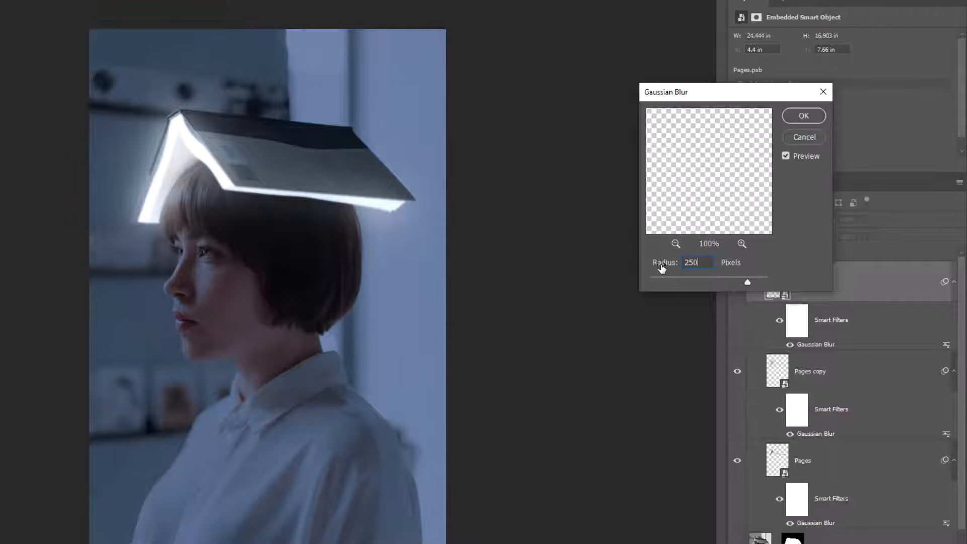
left_click(804, 115)
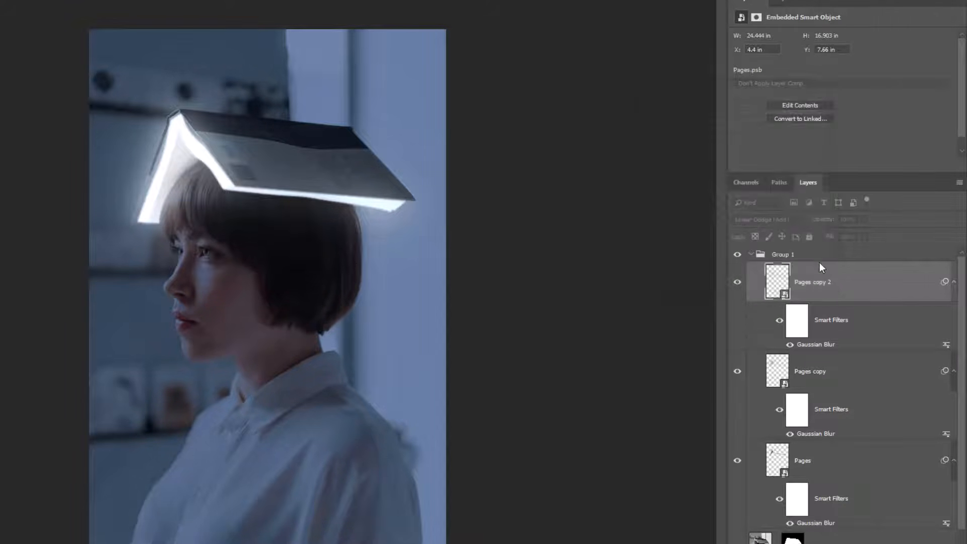
Duplicate the 250-pixel-blurred Pages layer and set the new duplicate's Gaussian Blur radius to 500 pixels
key("ctrl+j")
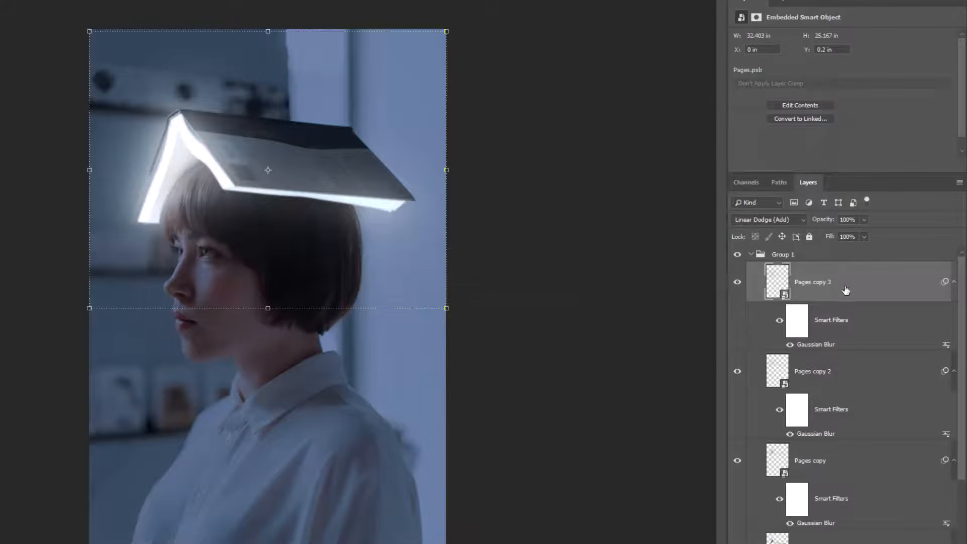
double_click(819, 345)
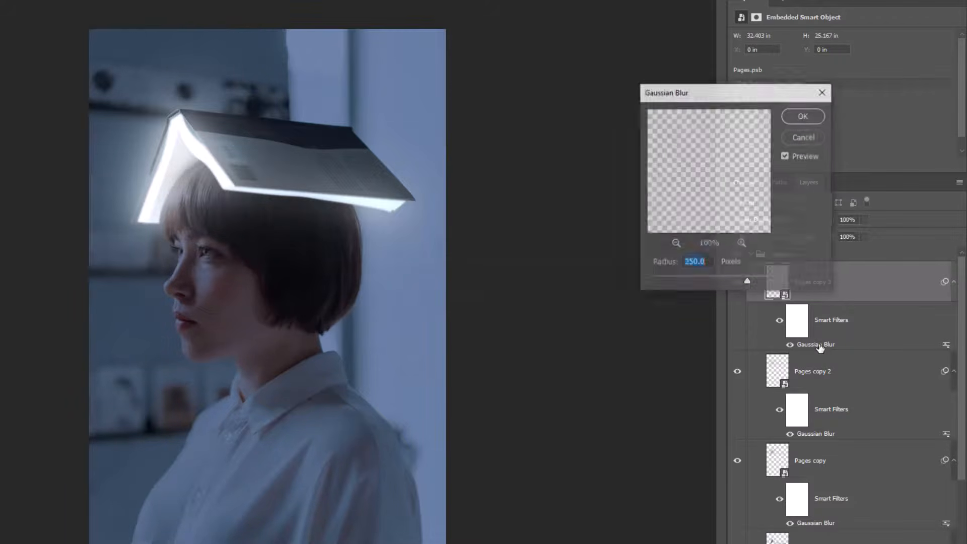
double_click(700, 264)
type("500")
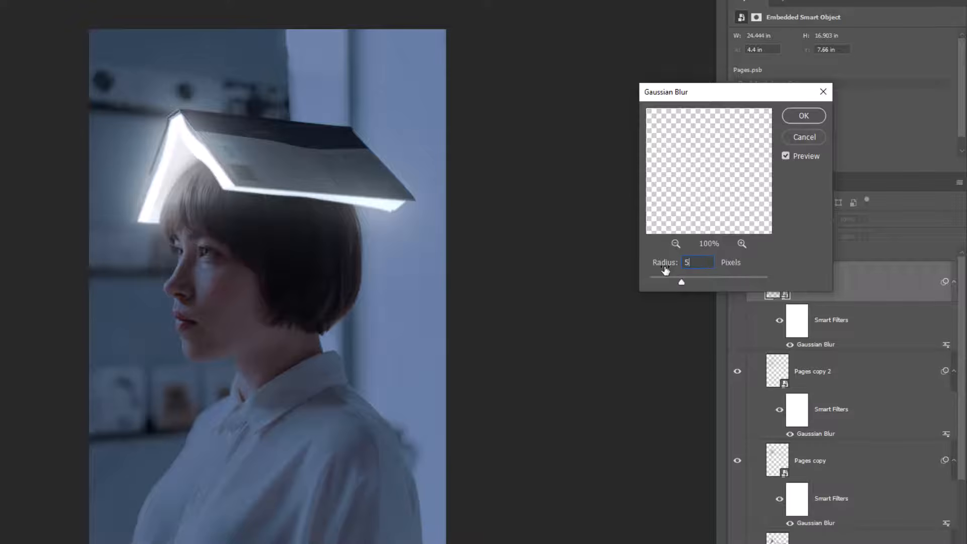
left_click(802, 116)
key("ctrl+t")
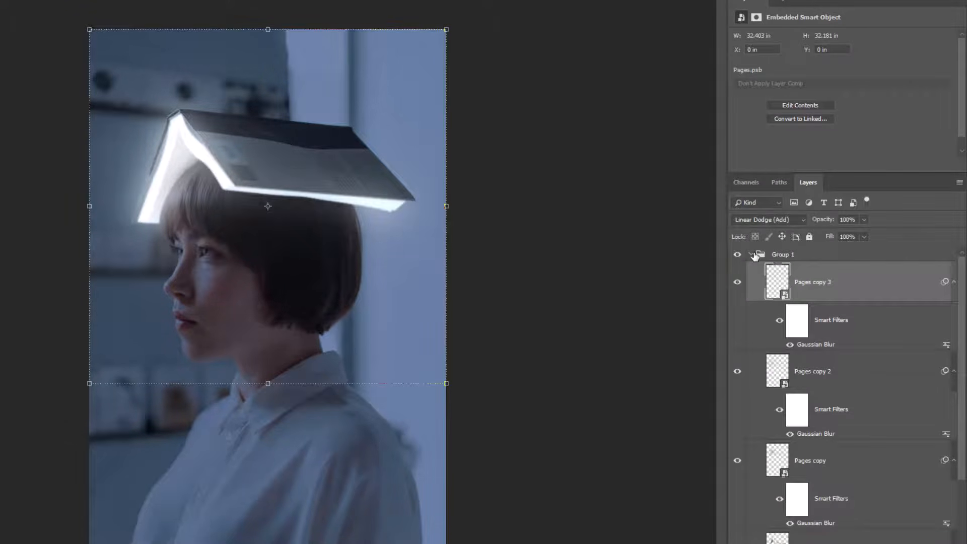
Collapse Group 1 and add a Hue/Saturation adjustment above it, clipped to the group
left_click(751, 254)
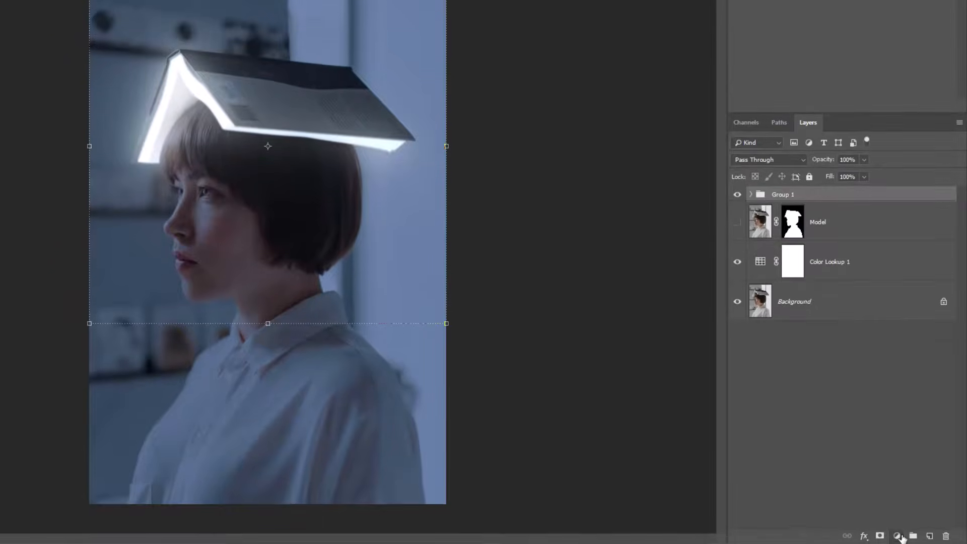
left_click(897, 535)
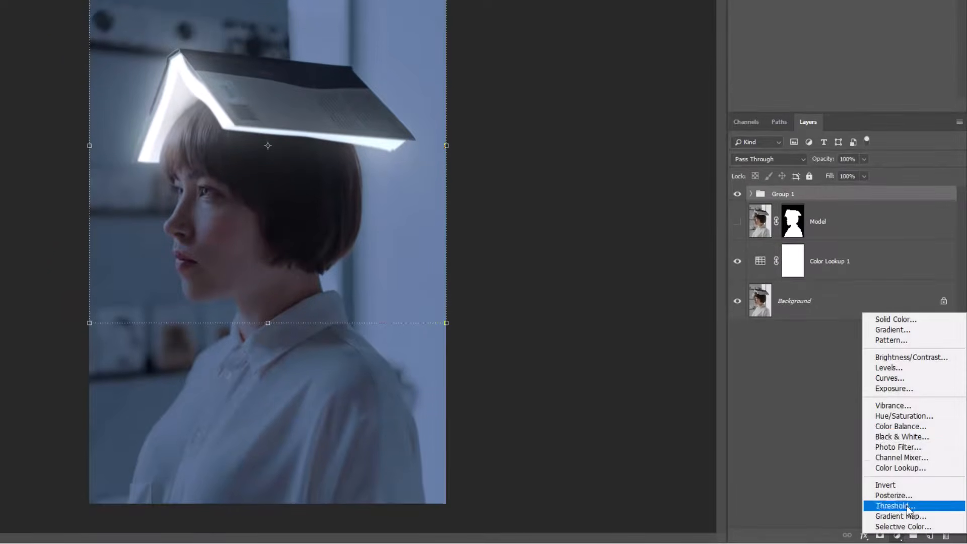
left_click(917, 416)
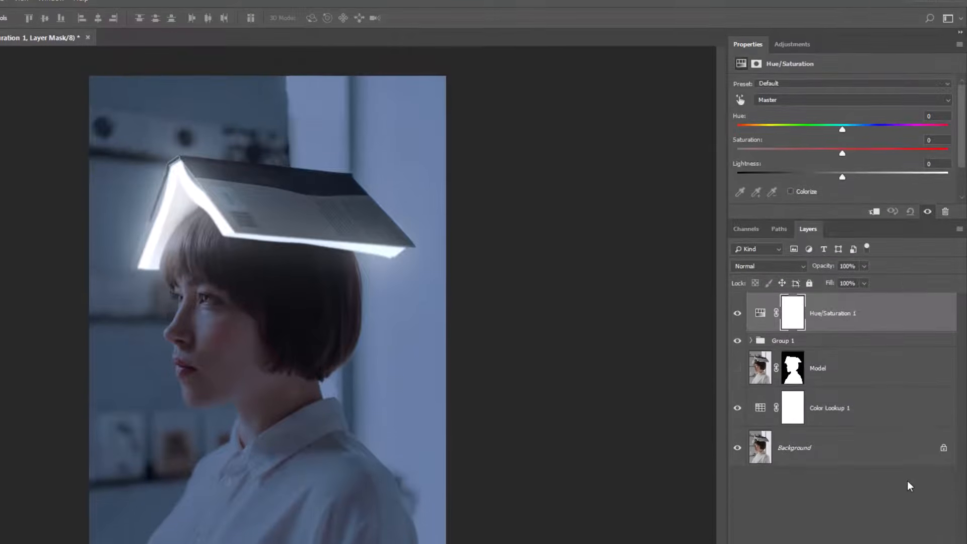
left_click(874, 222)
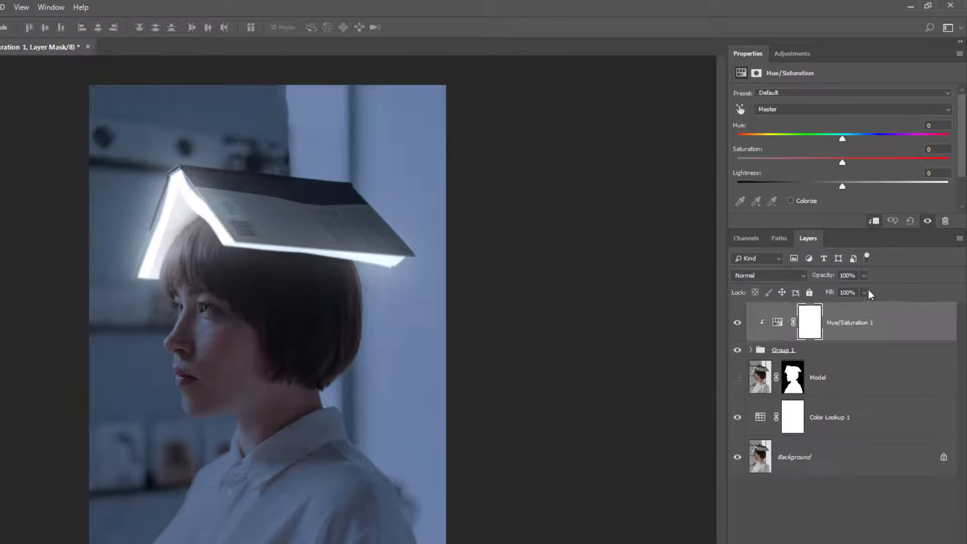
Colorize the glow in the Hue/Saturation adjustment with hue 181, saturation 80 and lightness -2
left_click(806, 201)
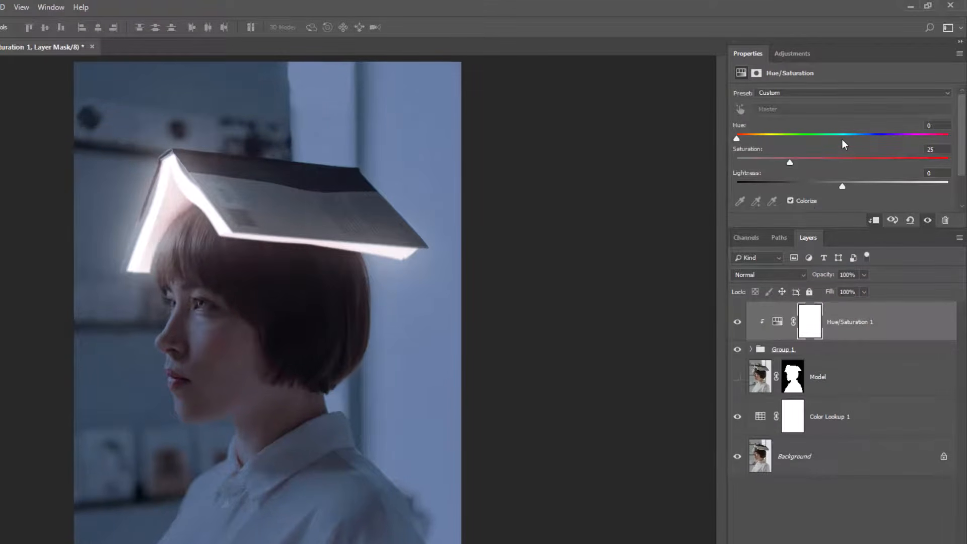
left_click(842, 139)
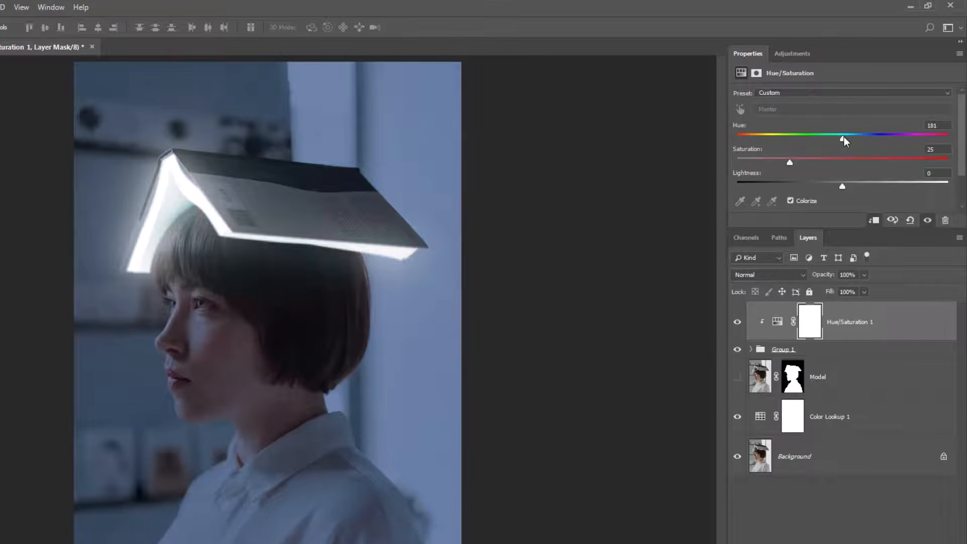
left_click_drag(846, 138, 841, 137)
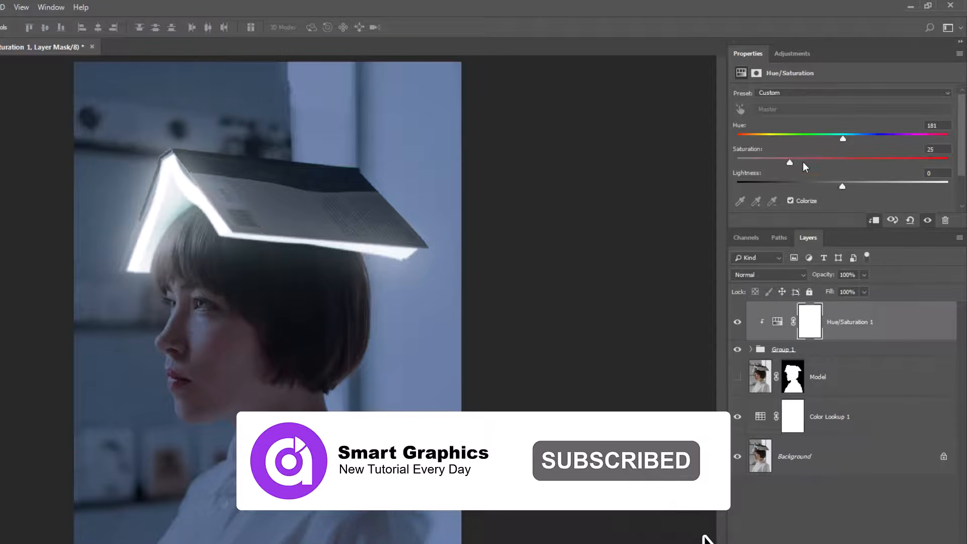
left_click_drag(790, 162, 845, 162)
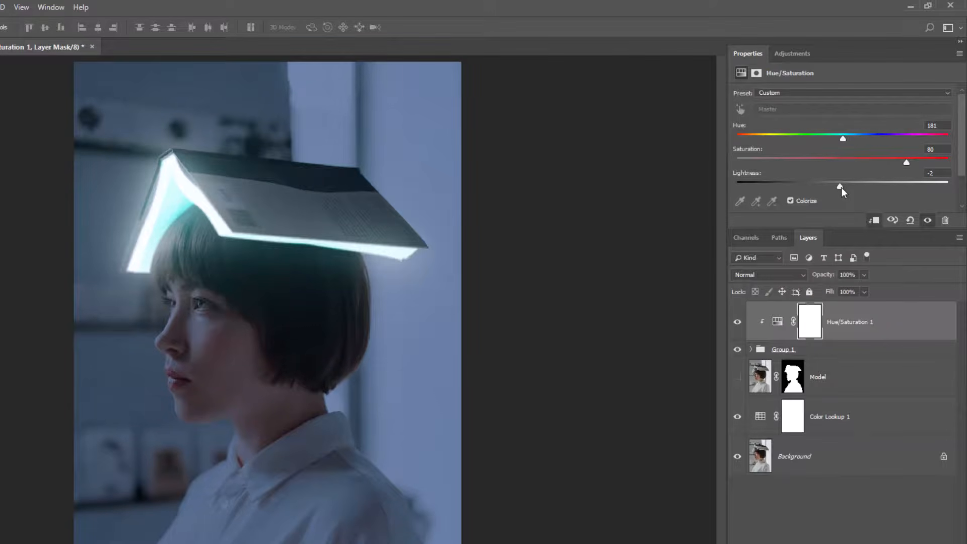
Duplicate the Hue/Saturation 1 adjustment and place the copy between Group 1 and the Model layer
left_click(870, 335)
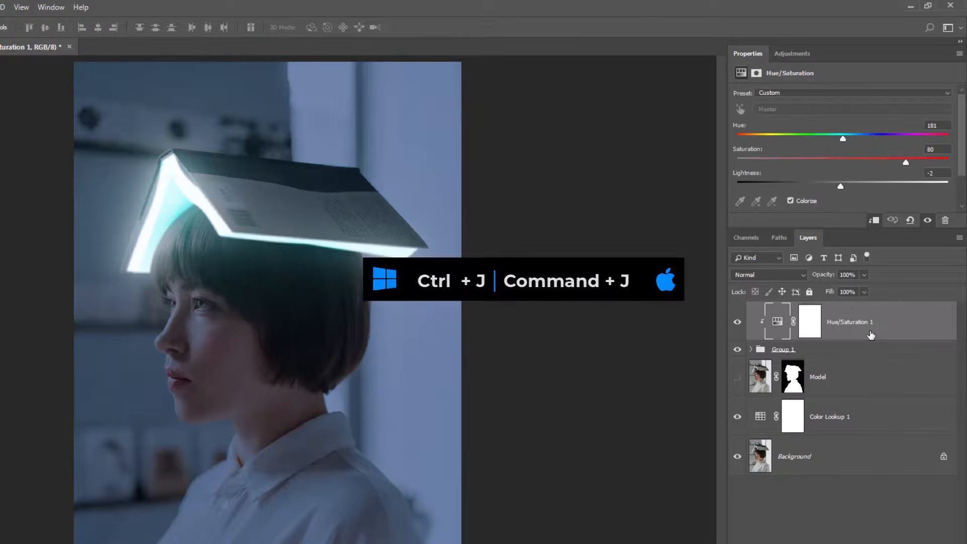
key("ctrl+j")
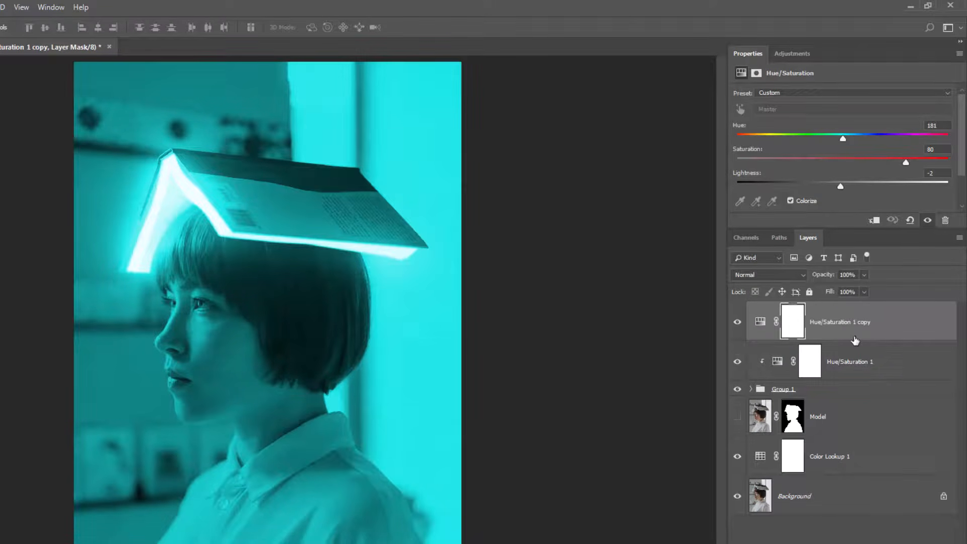
left_click_drag(854, 341, 825, 420)
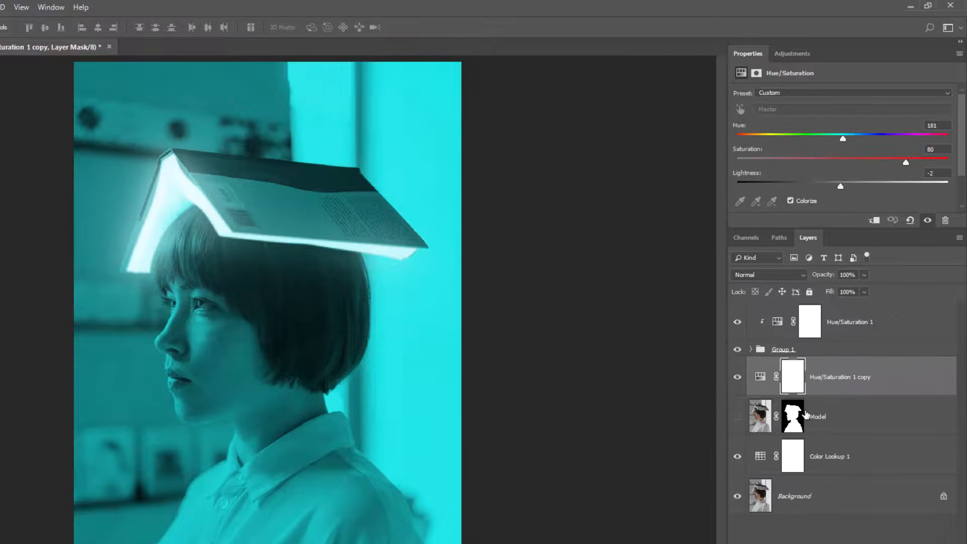
Replace the mask of the Hue/Saturation copy with a duplicate of the Model layer's mask
left_click_drag(794, 419, 795, 386)
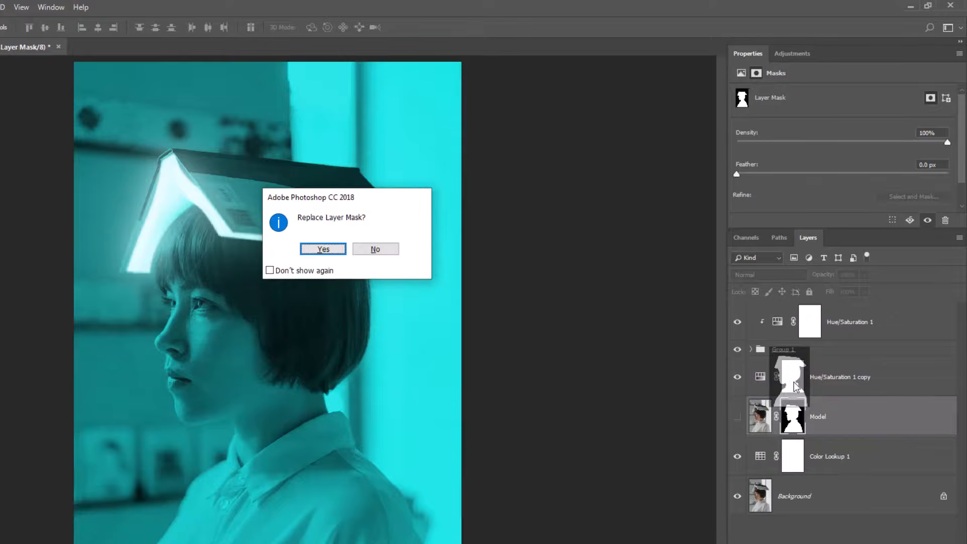
left_click(319, 250)
left_click(835, 387)
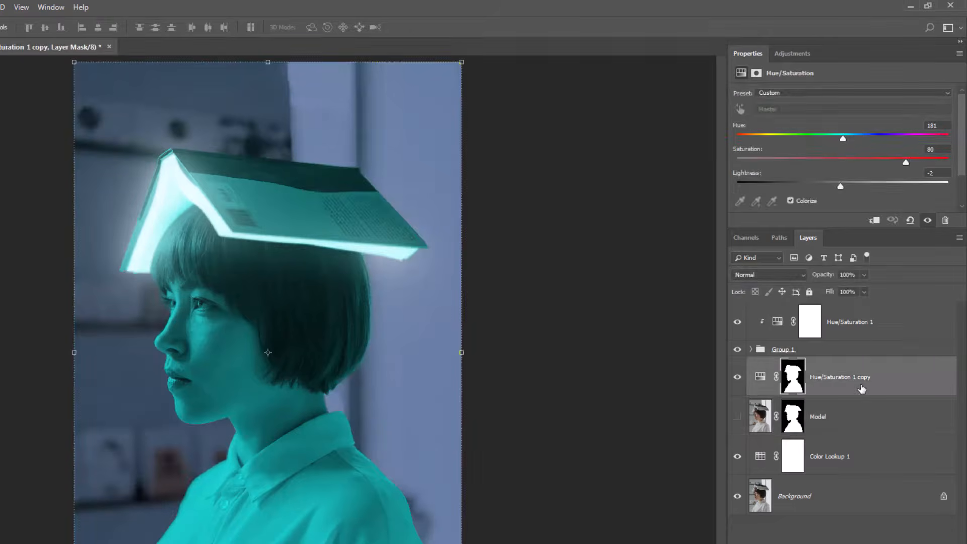
Set the Hue/Saturation copy's Blend If underlying-layer shadows to a split range of 59 / 130
right_click(860, 388)
left_click(824, 181)
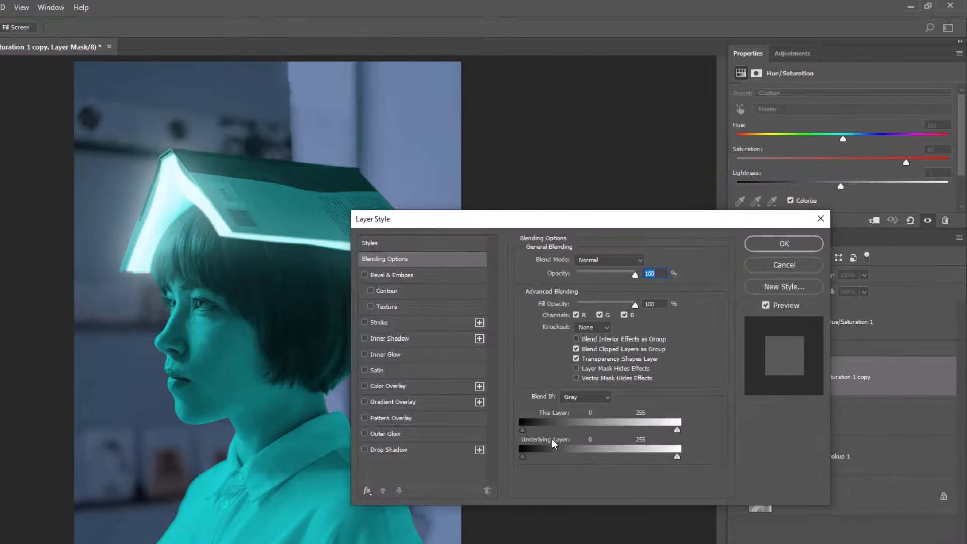
left_click_drag(522, 458, 559, 463)
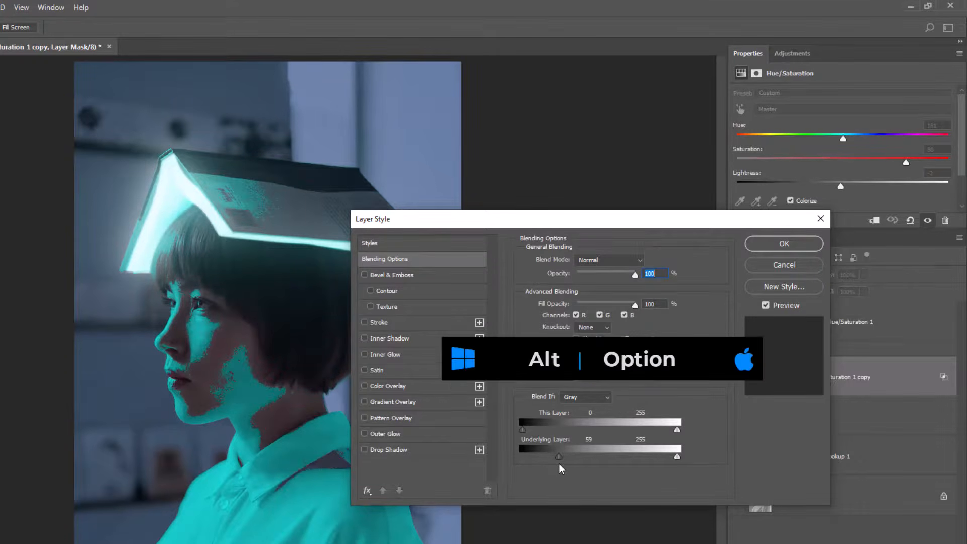
left_click_drag(558, 456, 601, 467)
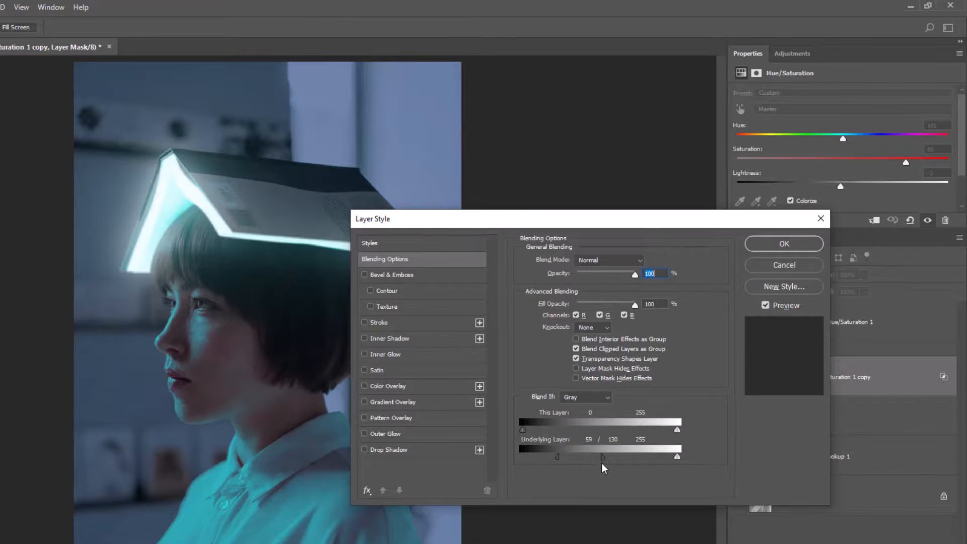
left_click(766, 245)
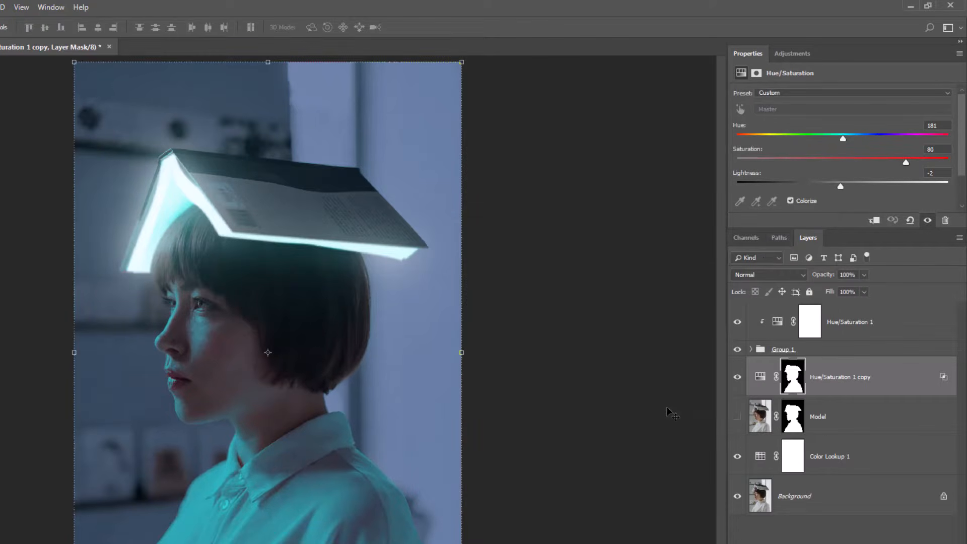
Compare the image with and without the Hue/Saturation copy, and try the Linear Dodge (Add) blend mode on it
left_click(737, 380)
left_click(737, 380)
left_click(760, 279)
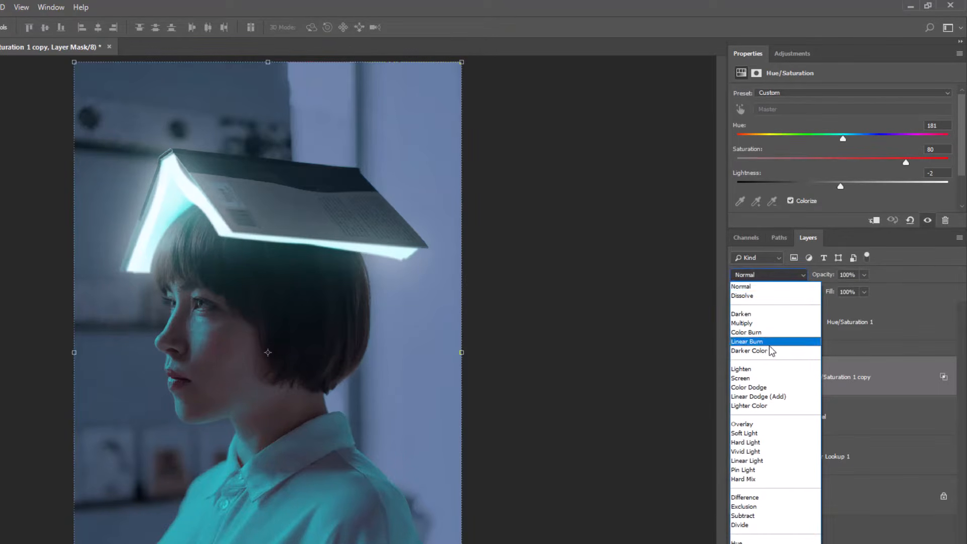
left_click(760, 397)
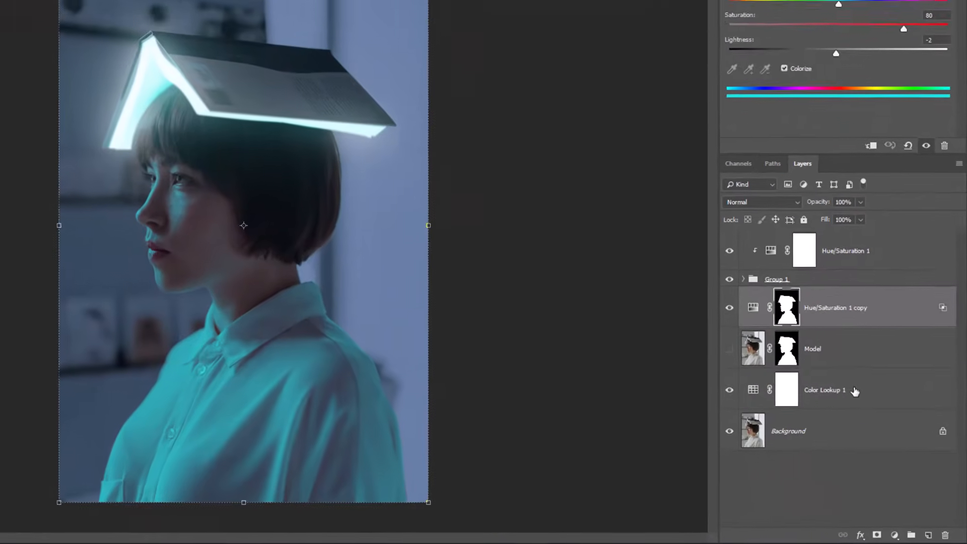
Add a Levels adjustment layer directly above the Color Lookup 1 layer
left_click(858, 383)
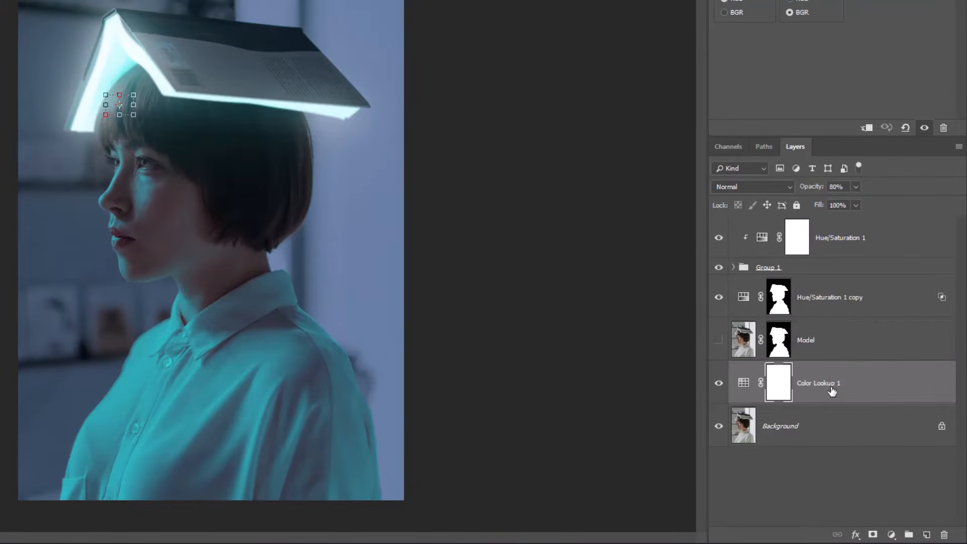
left_click(891, 534)
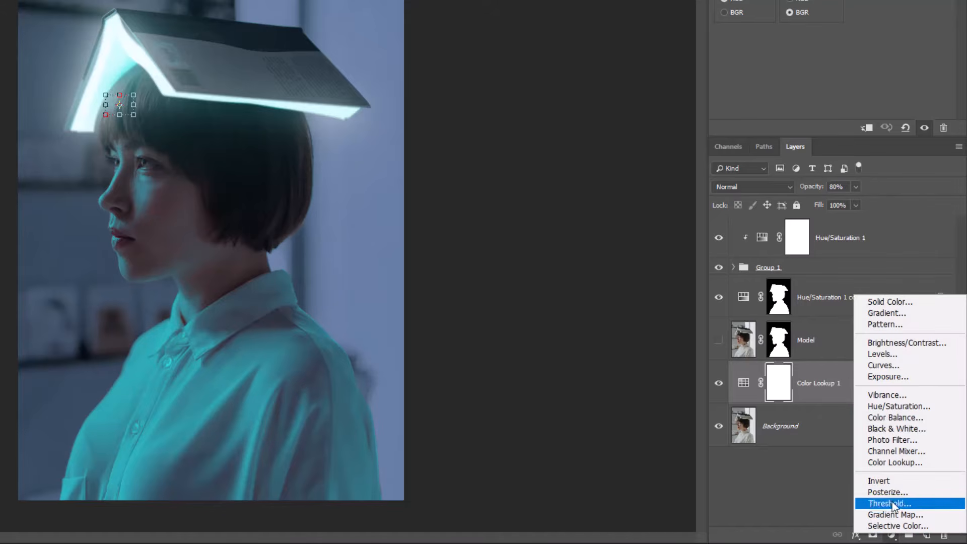
left_click(877, 355)
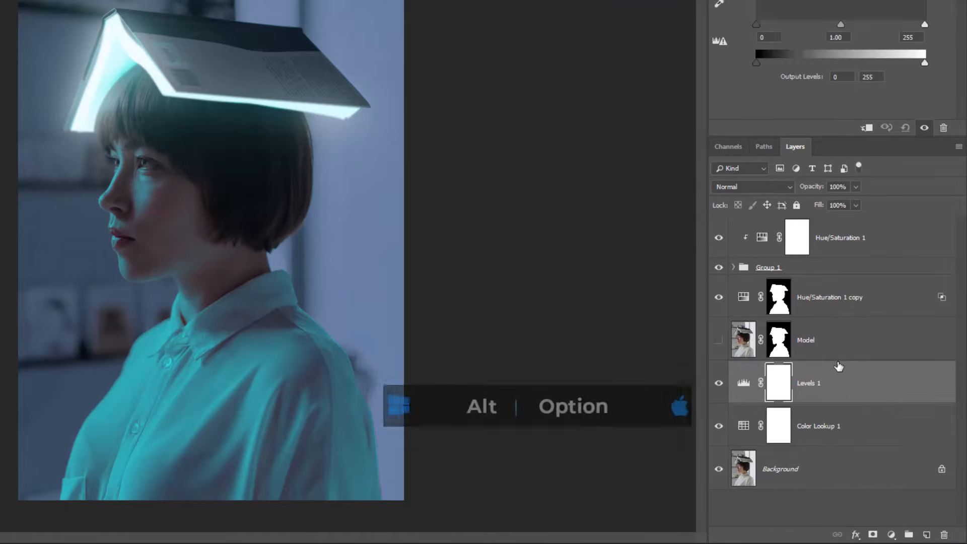
Replace the Levels adjustment's mask with a duplicate of the Model layer's mask and invert it to target the background
left_click_drag(780, 347, 783, 388)
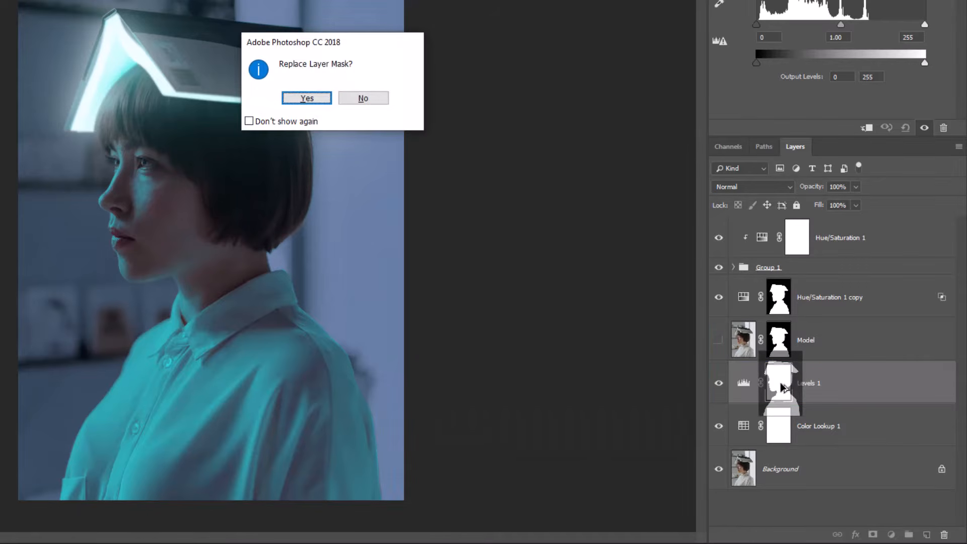
left_click(316, 102)
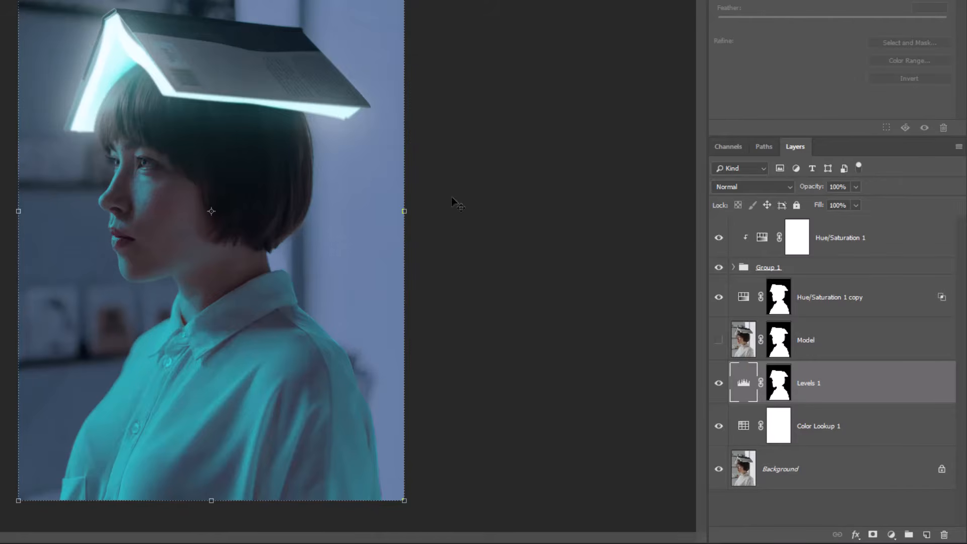
left_click(776, 385)
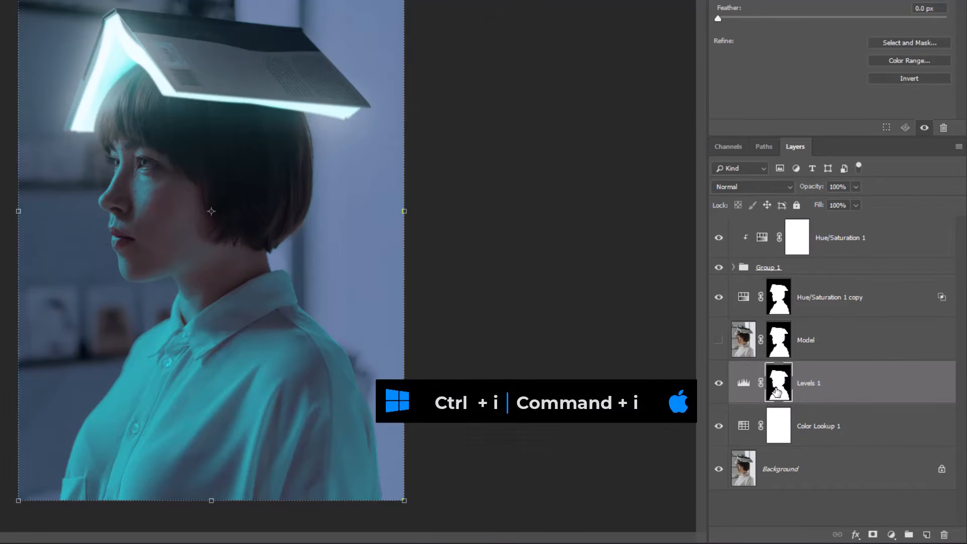
key("ctrl+i")
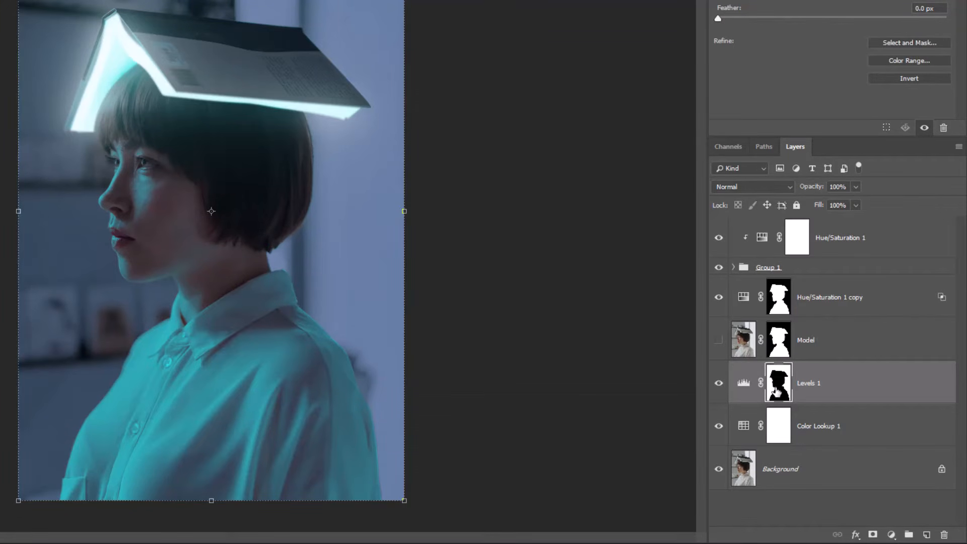
Darken the background by setting the Levels adjustment's white output level to 130, and compare the image with and without it
left_click(743, 385)
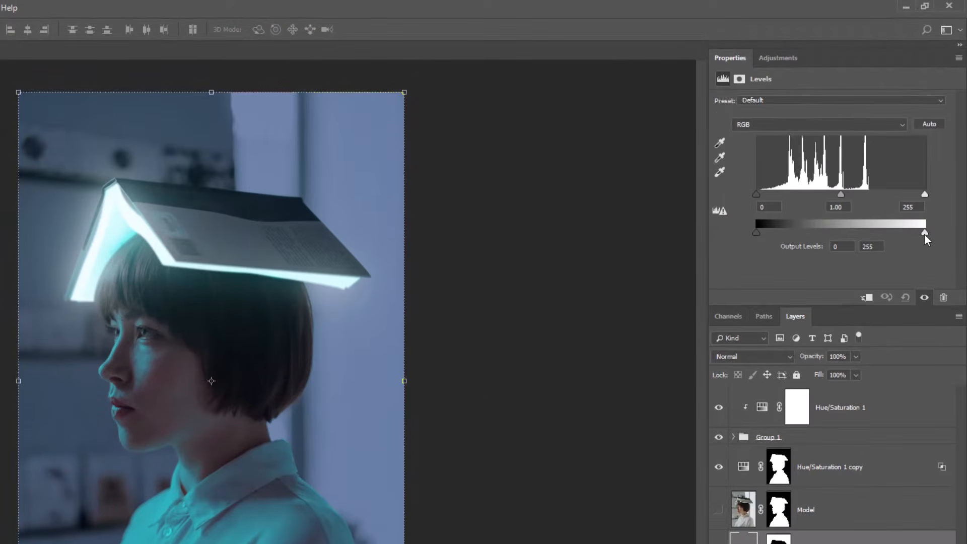
left_click_drag(924, 62, 919, 64)
left_click_drag(919, 233, 847, 230)
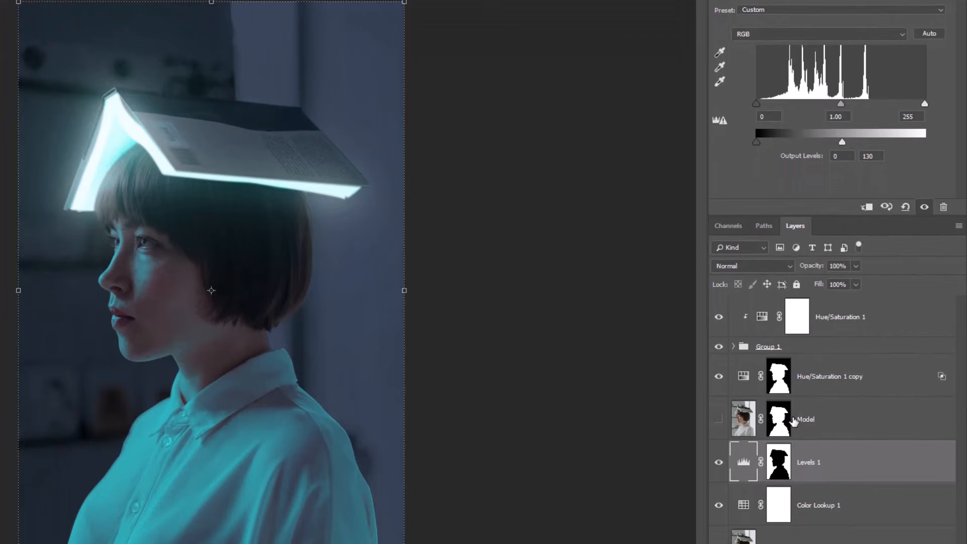
left_click(719, 462)
left_click(719, 462)
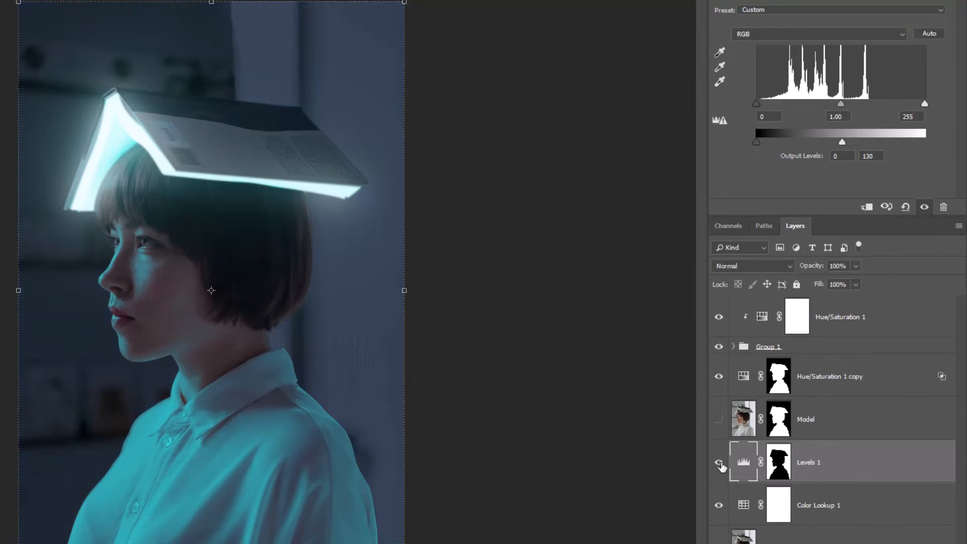